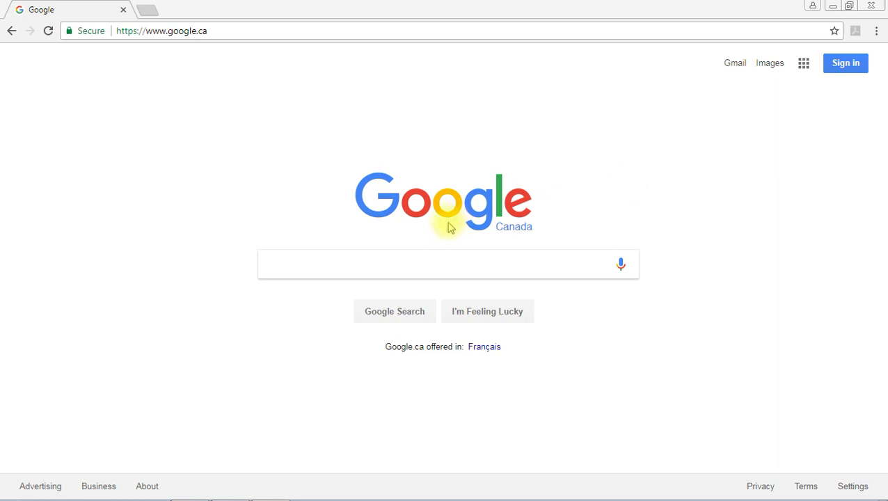
- Search Google for "bu.lk" and open the Bulk Business Finder result in a separate tab
click(444, 269)
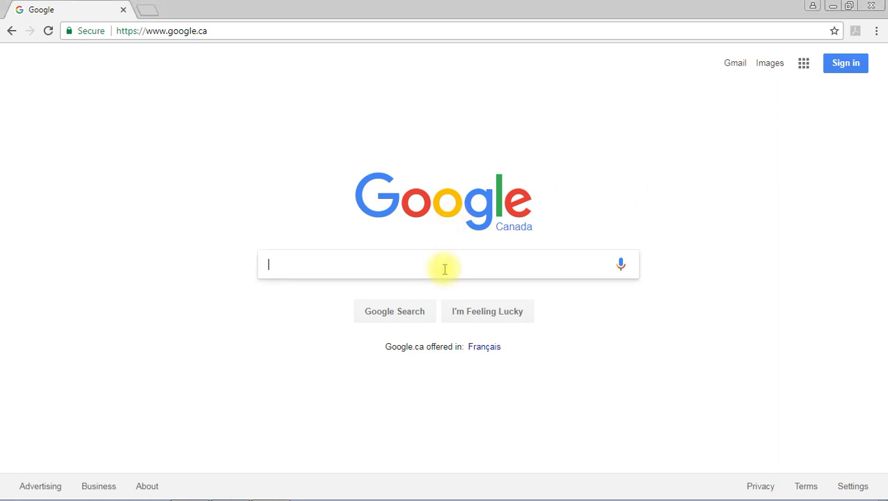
text(bu.lk)
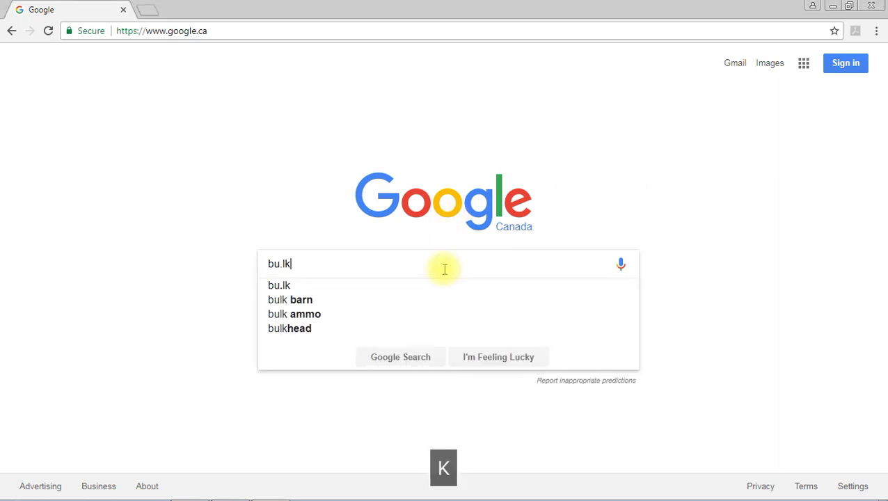
key(Return)
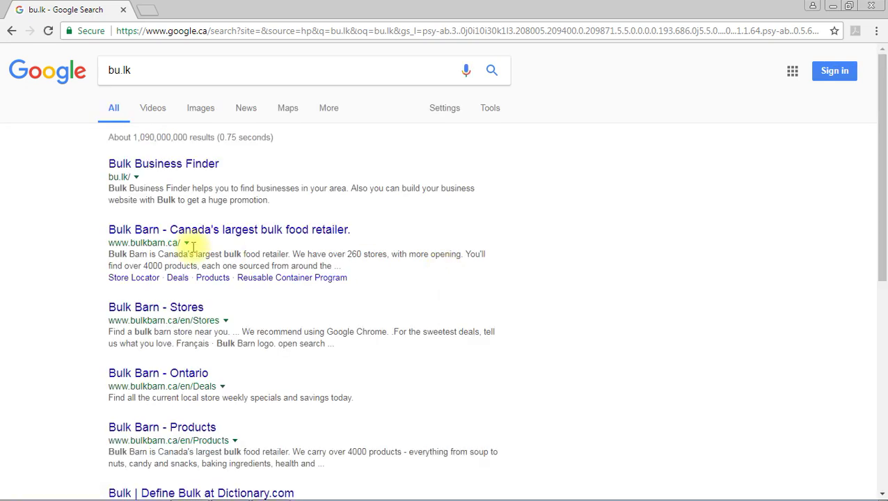
middle_click(151, 162)
click(172, 9)
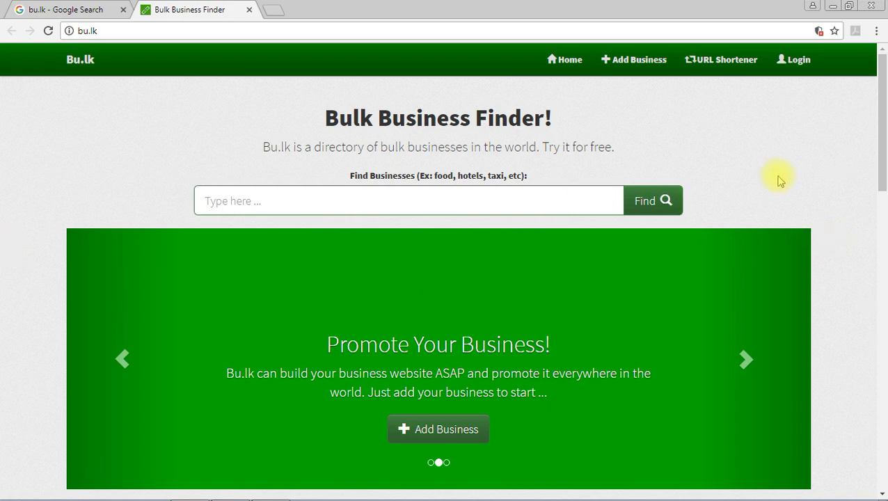
- Examine the Bu.lk home page from the banner through the business categories to the footer, and return to its beginning
scroll(808, 164, down, 9)
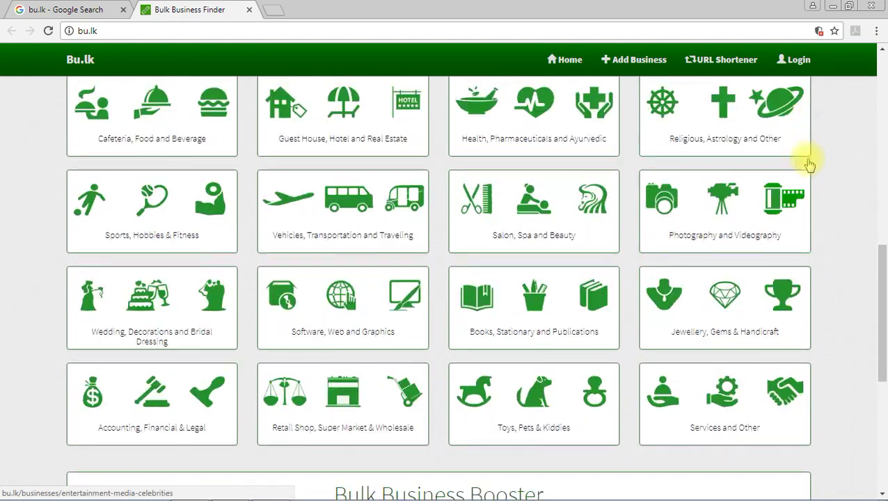
scroll(808, 164, down, 5)
scroll(846, 223, up, 3)
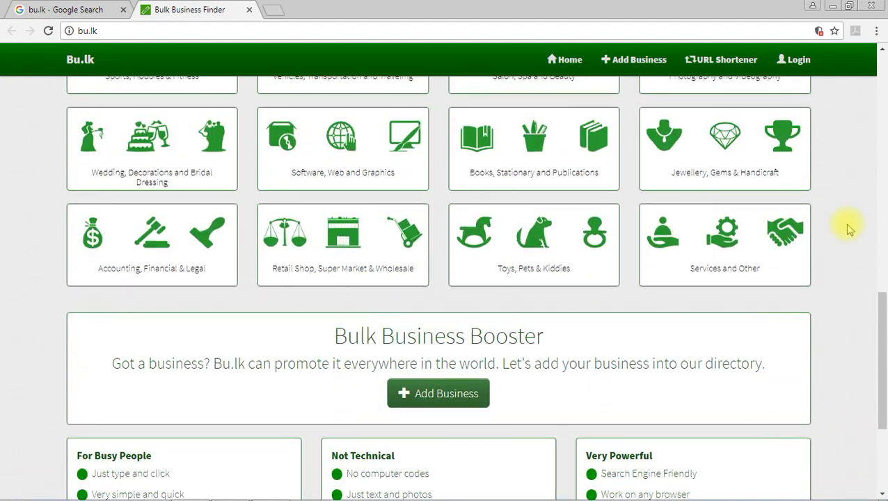
scroll(845, 227, up, 10)
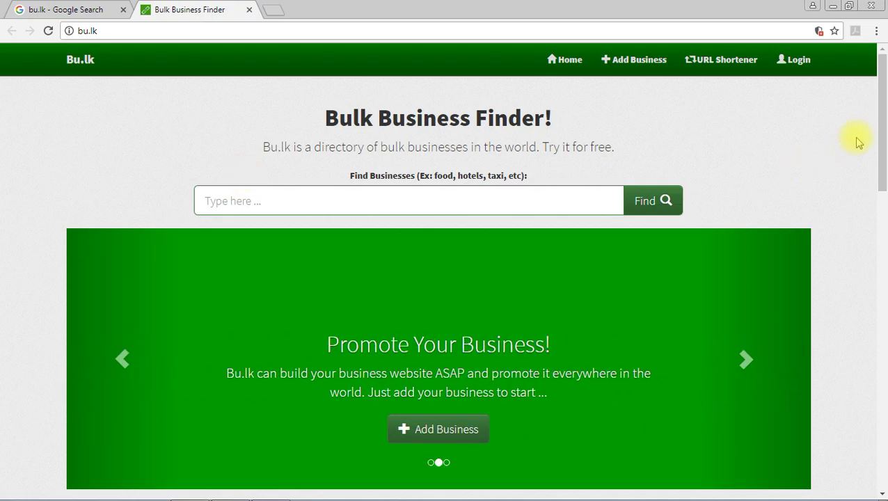
scroll(860, 143, down, 2)
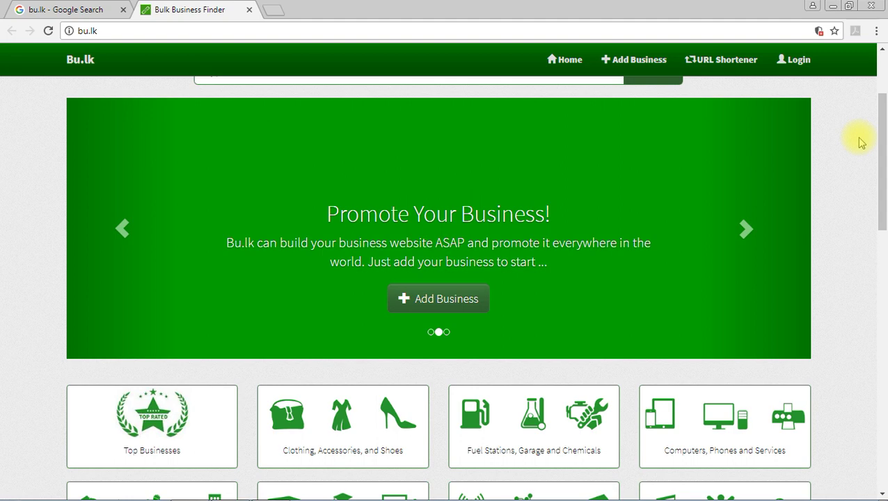
scroll(859, 142, down, 7)
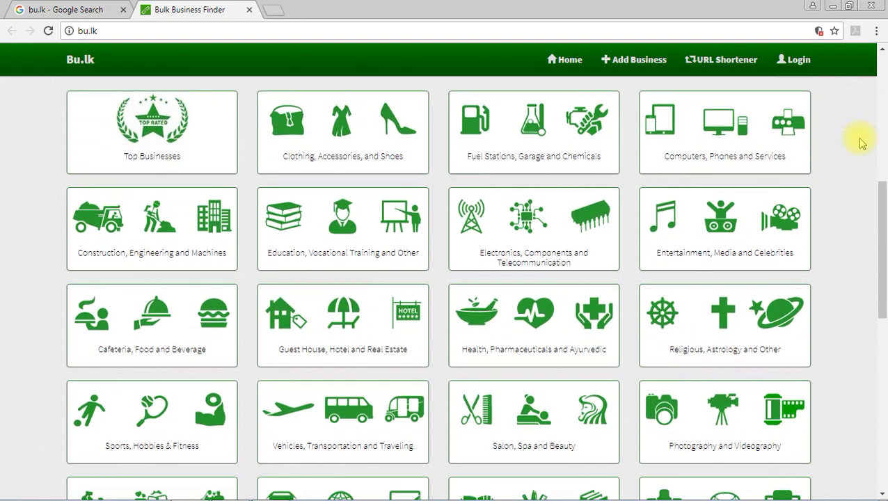
scroll(859, 143, down, 1)
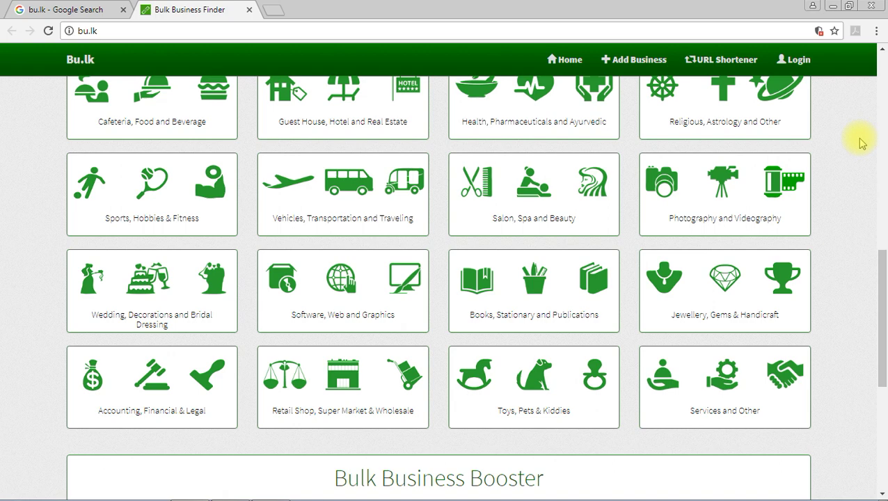
scroll(860, 142, down, 4)
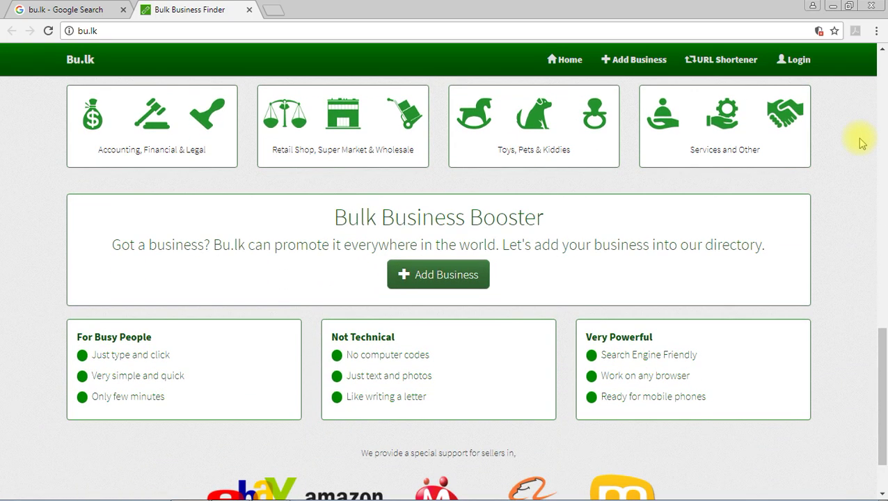
scroll(860, 142, down, 1)
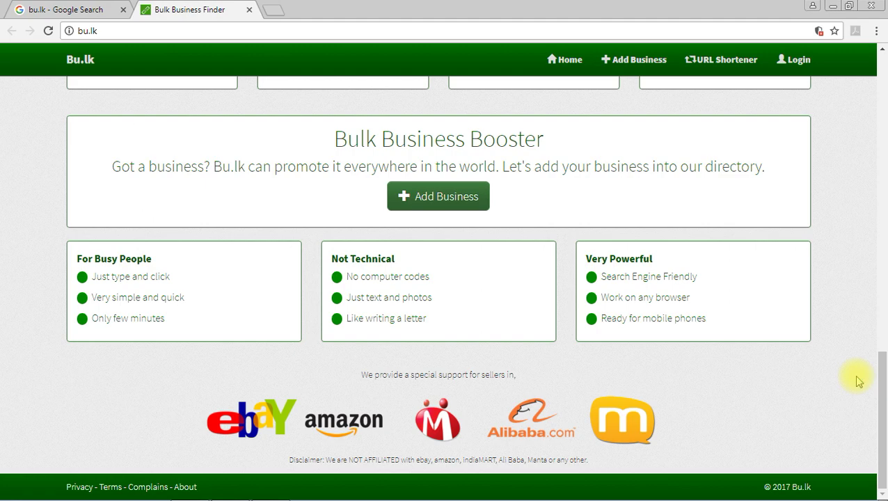
drag(878, 396, 884, 94)
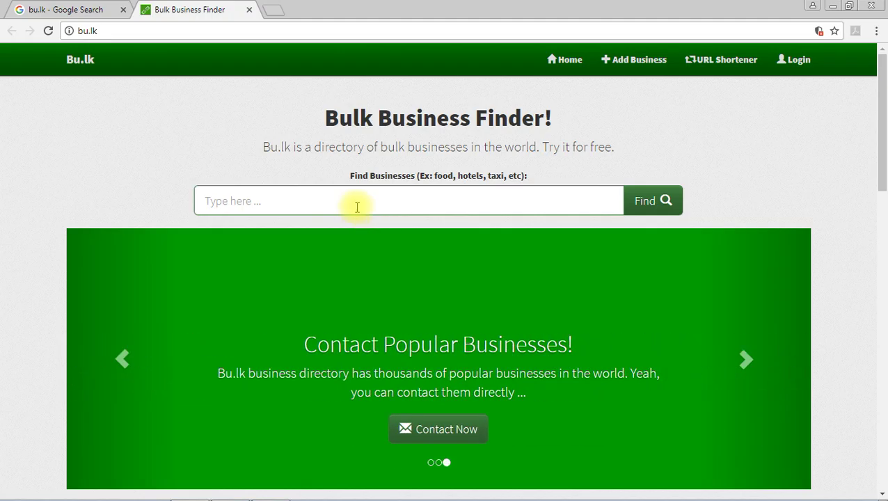
- Reload the Bu.lk home page and open its Add Business page in a separate tab
click(48, 31)
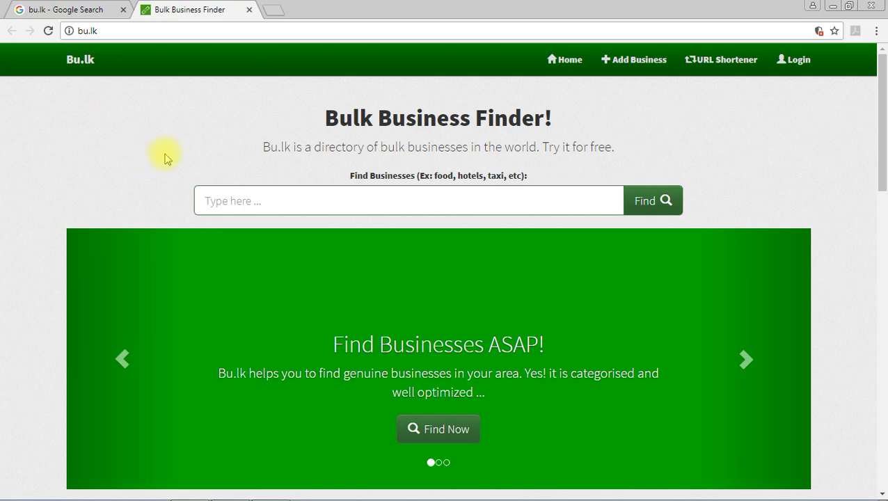
middle_click(623, 59)
click(307, 9)
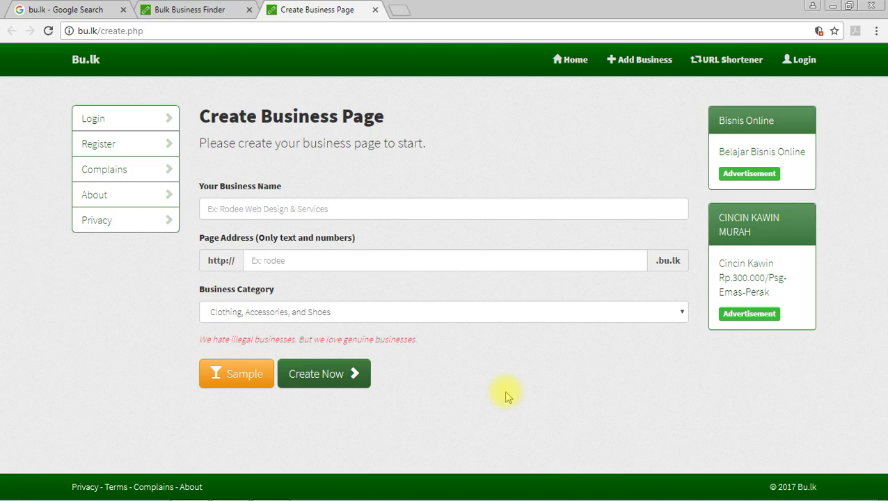
- Return to the Google results, search for "pagespeed insights", and open the PageSpeed Insights - Google Developers result
click(39, 9)
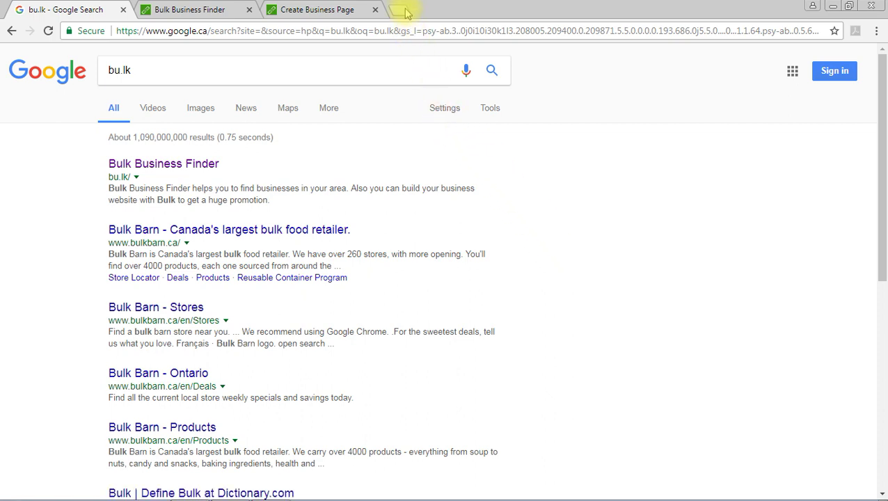
triple_click(186, 77)
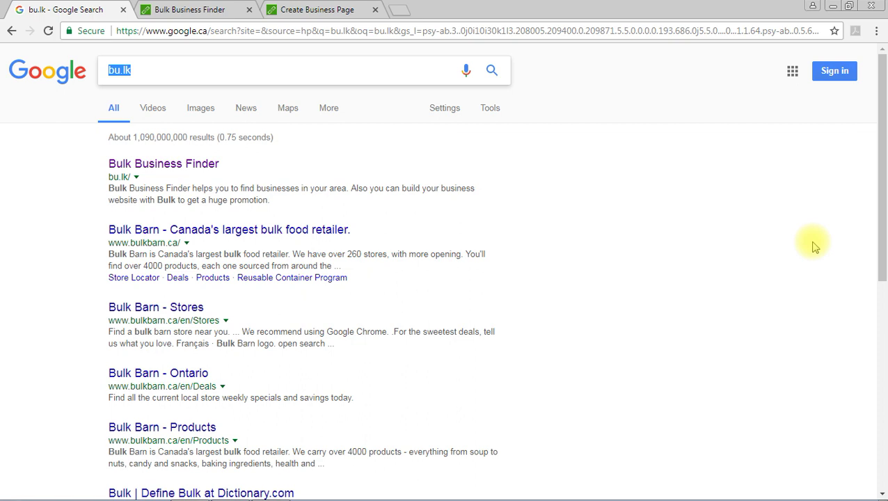
text(pag)
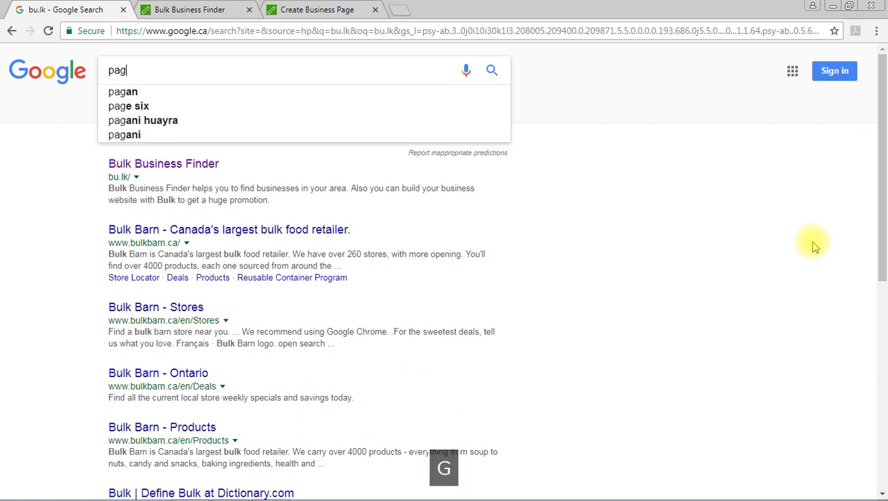
text(espedd)
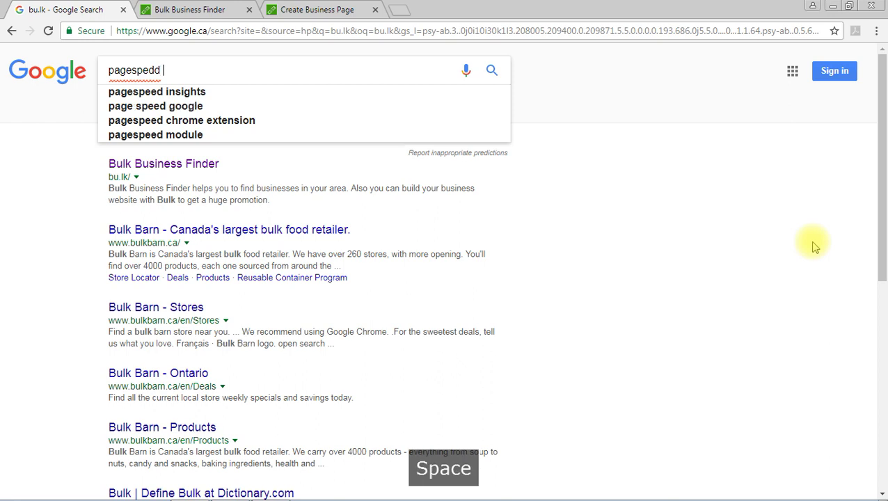
key(BackSpace)
key(BackSpace)
key(BackSpace)
key(BackSpace)
key(BackSpace)
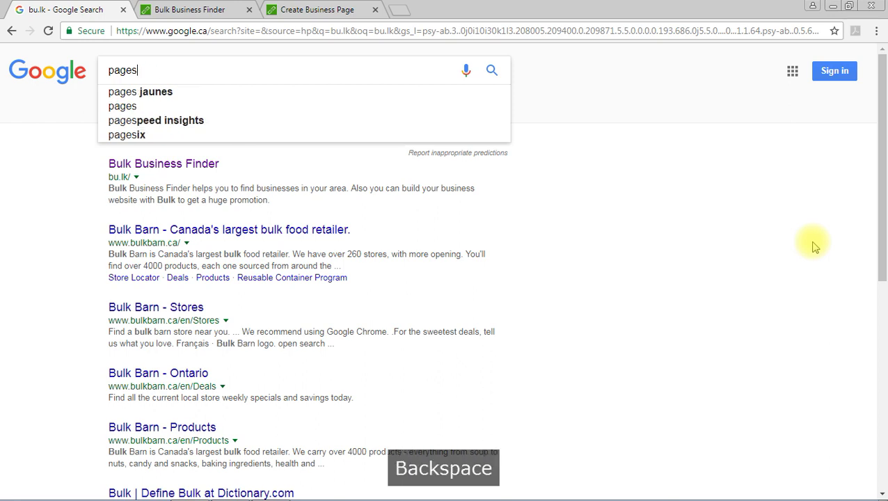
text(peed)
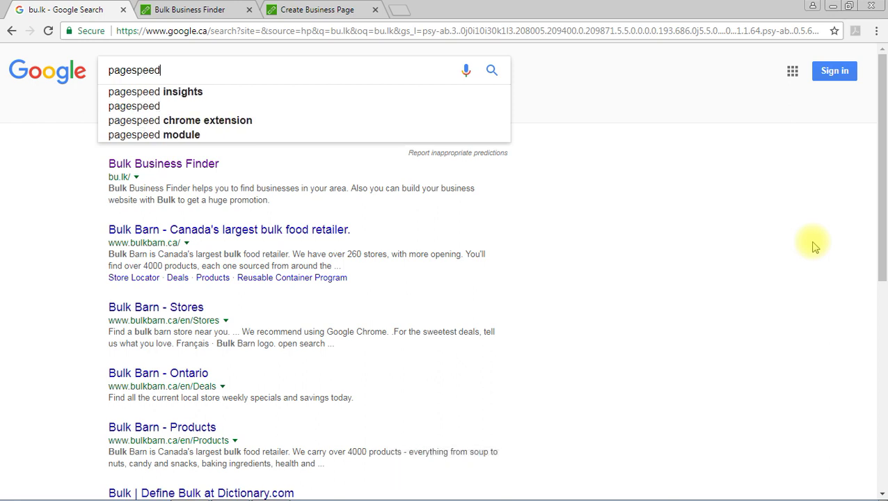
key(Down)
key(Down)
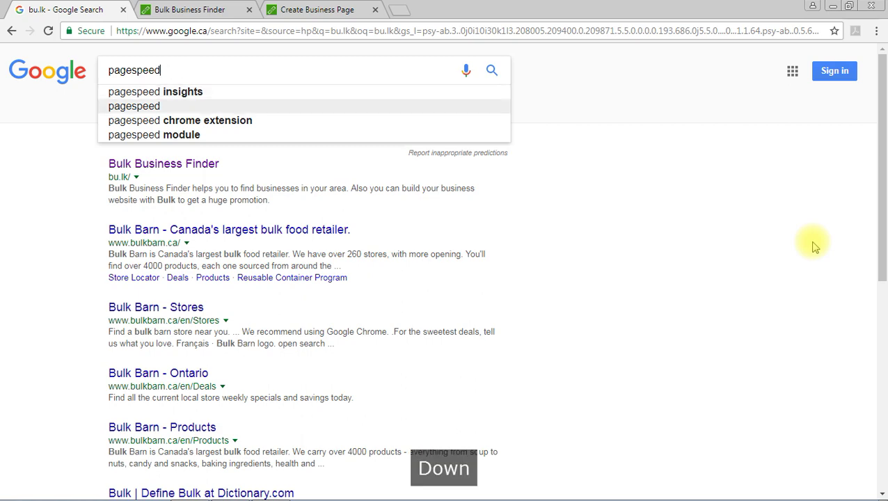
key(Up)
key(Return)
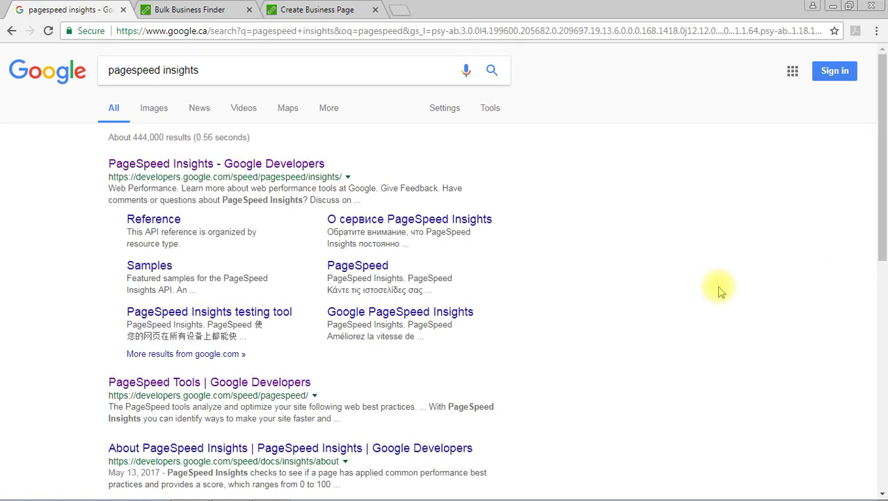
click(183, 171)
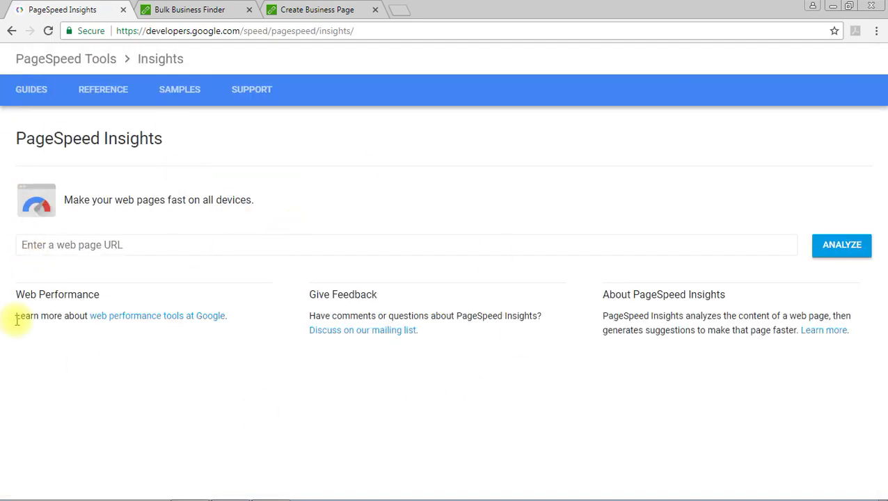
click(131, 249)
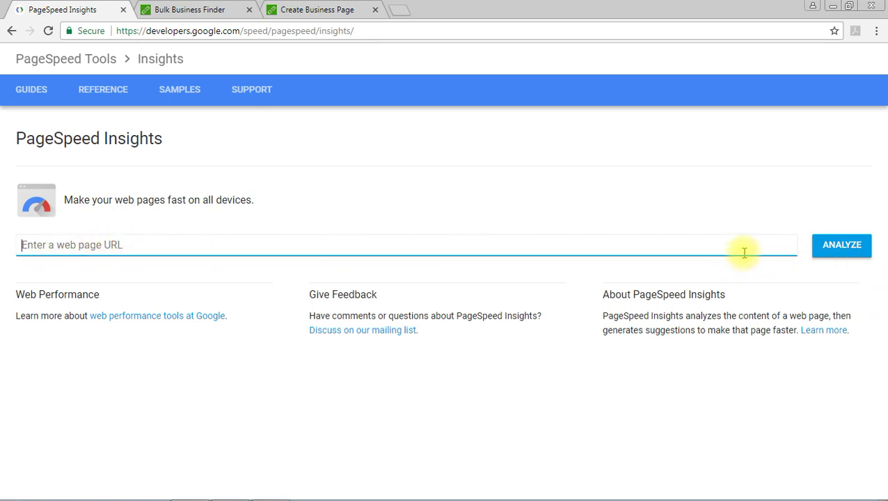
click(208, 10)
click(192, 31)
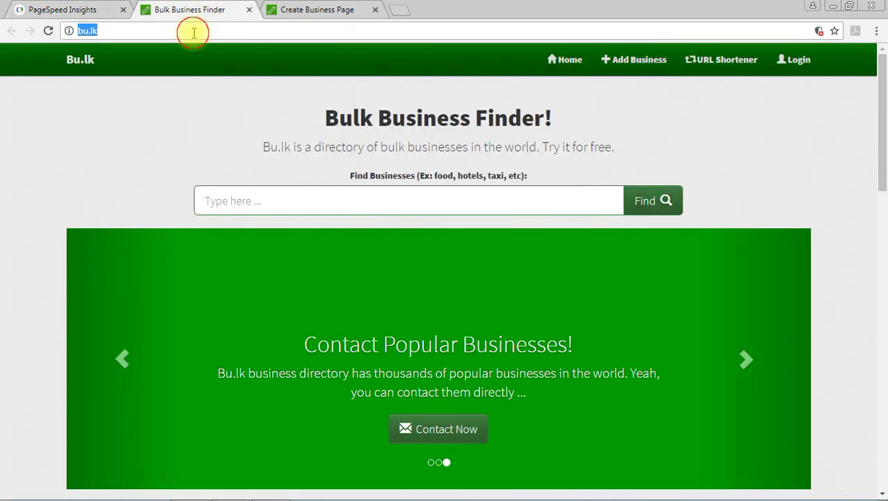
key(ctrl+c)
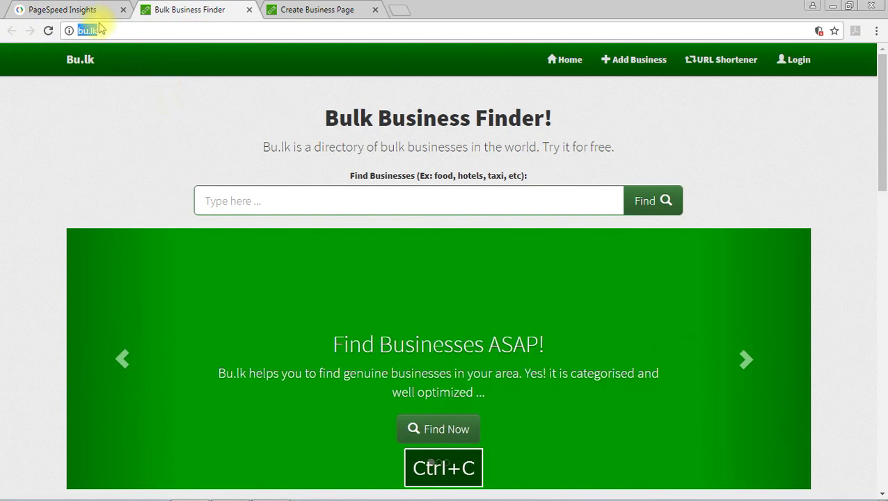
click(89, 9)
click(202, 240)
key(ctrl+v)
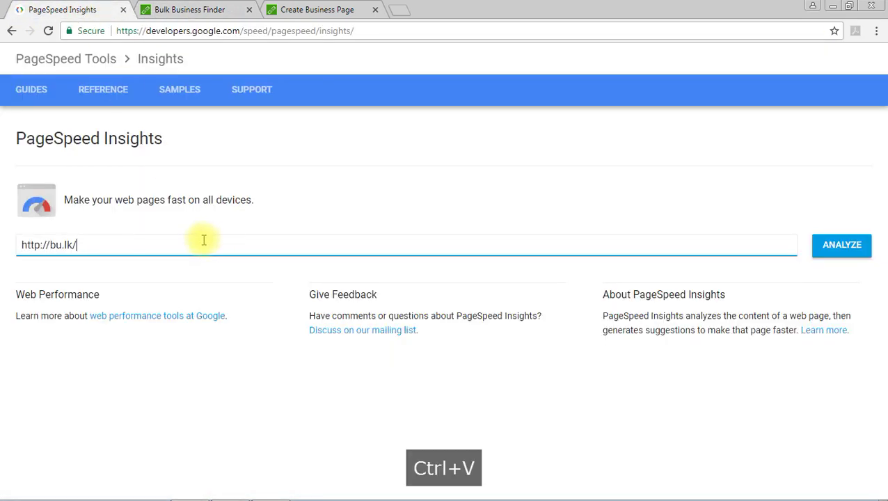
click(850, 255)
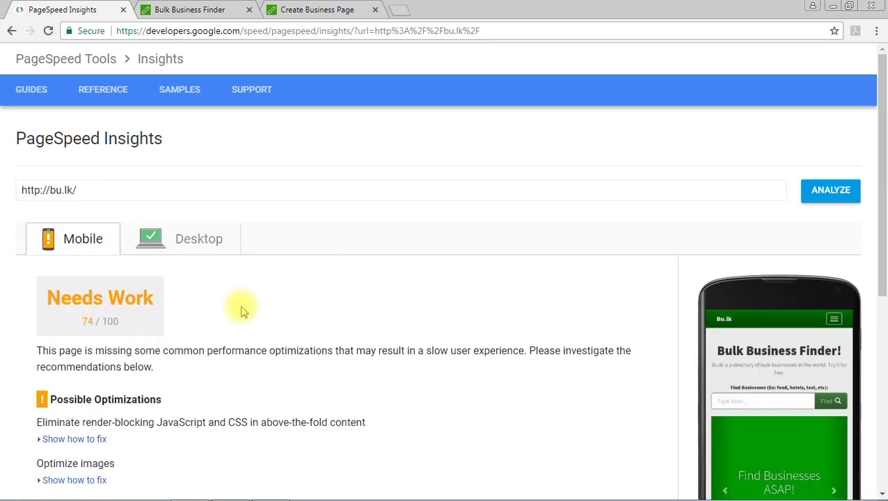
scroll(252, 299, down, 2)
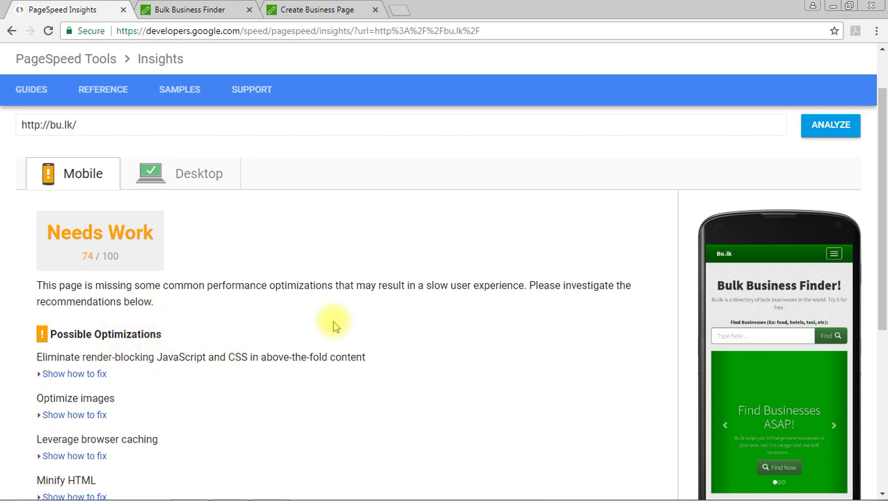
scroll(119, 301, down, 3)
scroll(124, 327, up, 3)
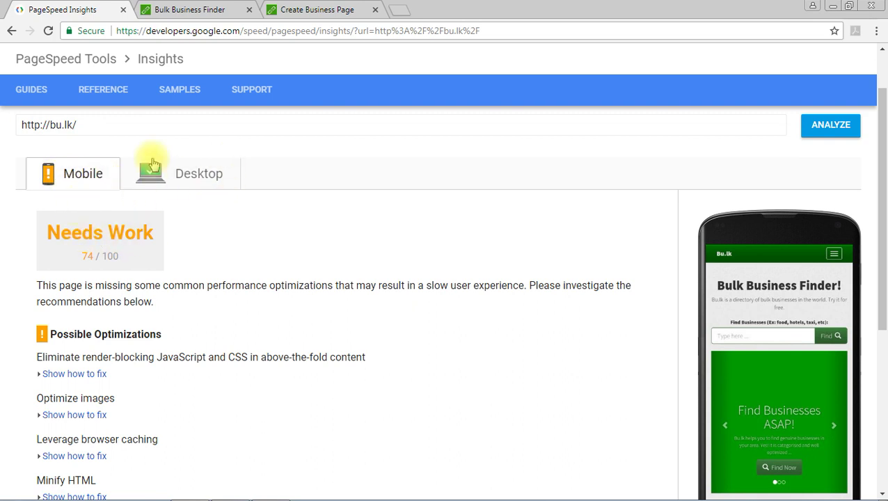
click(200, 175)
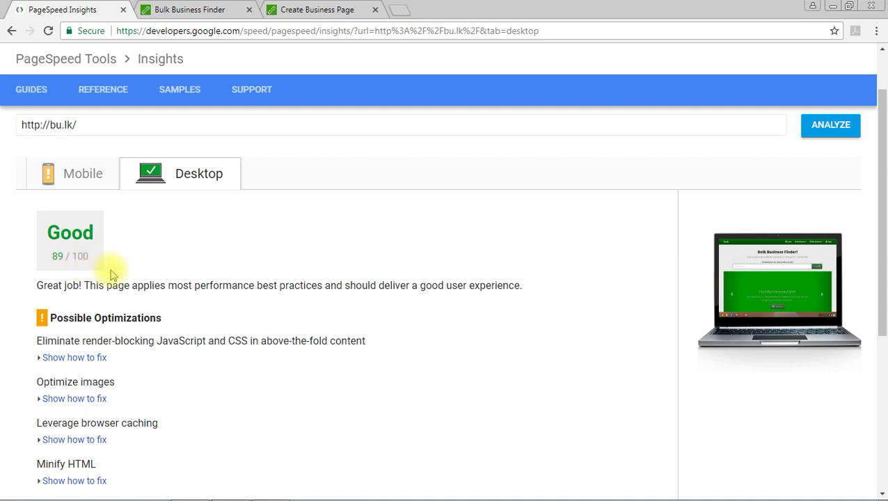
click(80, 174)
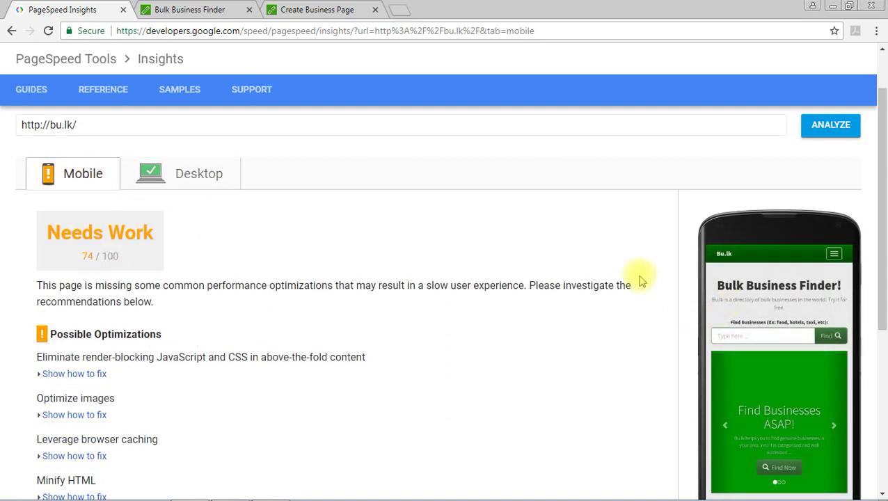
scroll(696, 251, down, 2)
scroll(720, 311, up, 2)
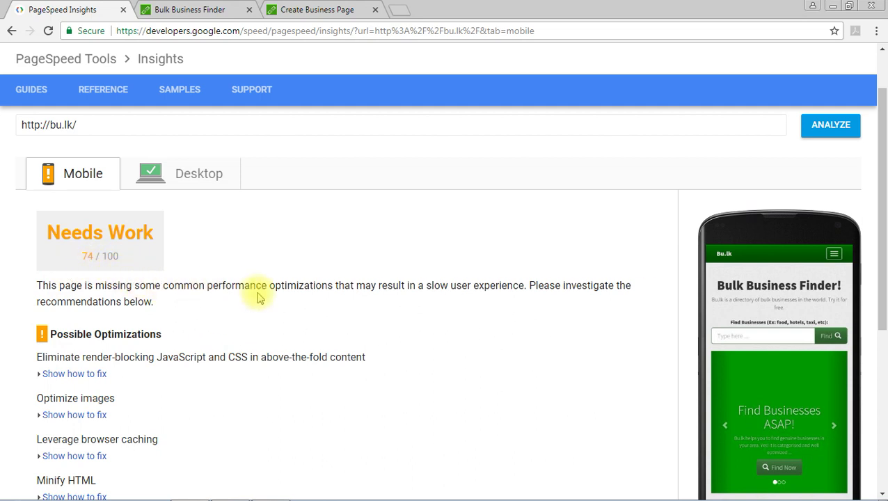
scroll(257, 292, up, 1)
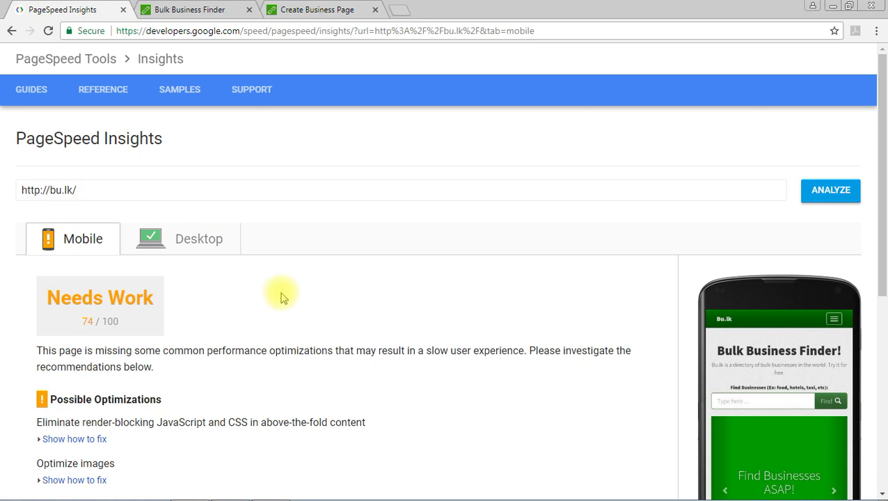
click(99, 189)
drag(99, 189, 46, 189)
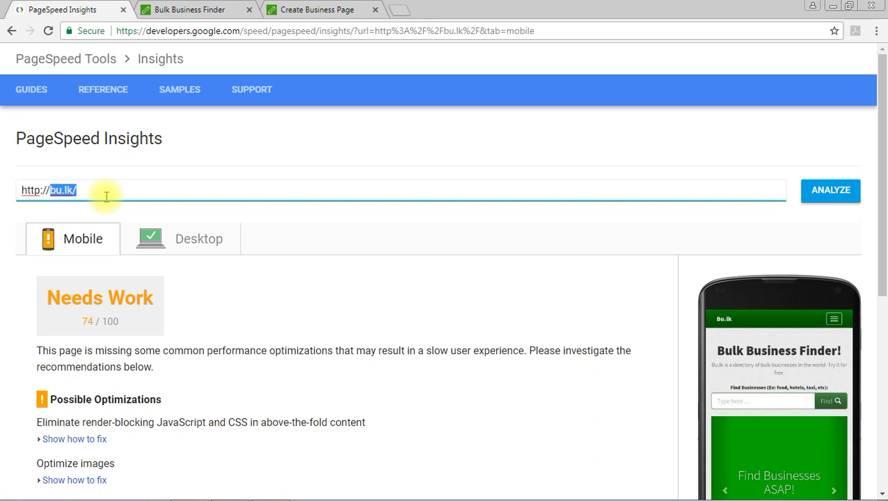
text(google.c)
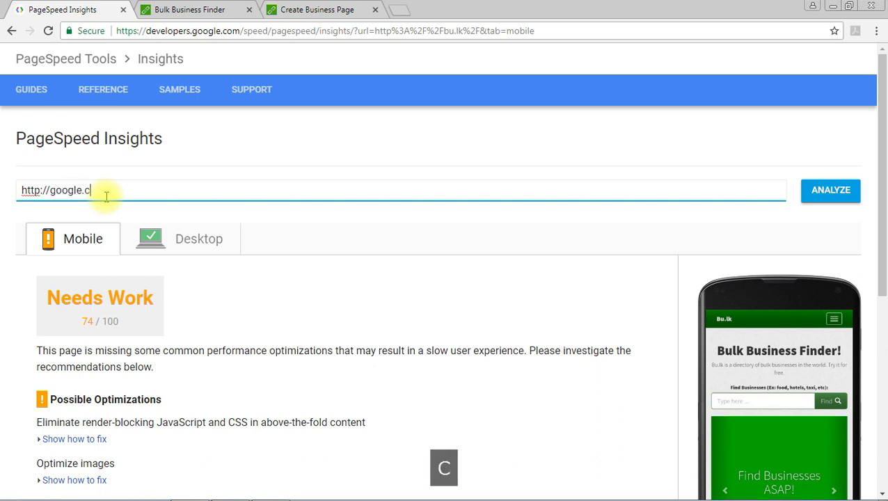
text(om)
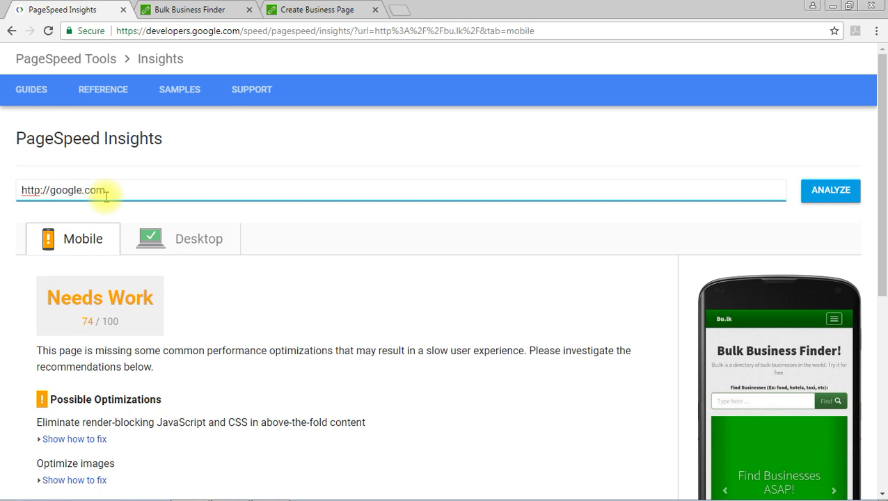
key(Return)
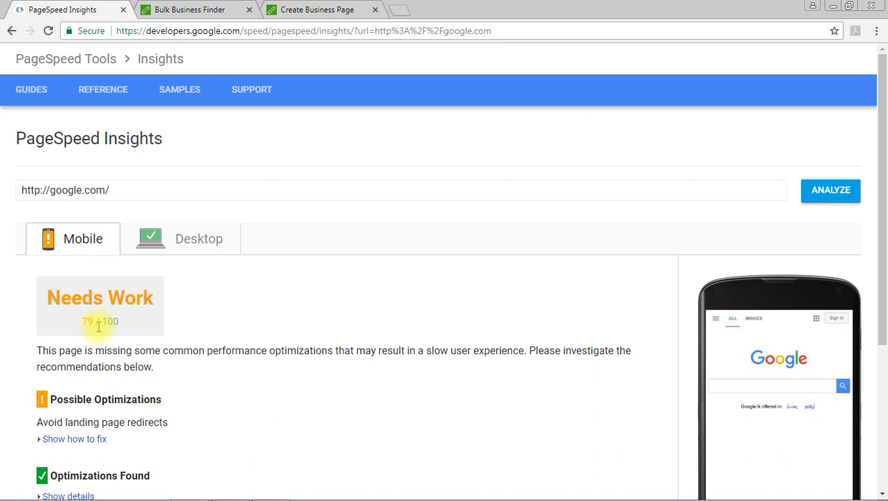
- Compare the desktop and mobile PageSpeed reports for google.com, ending on the desktop report
click(168, 236)
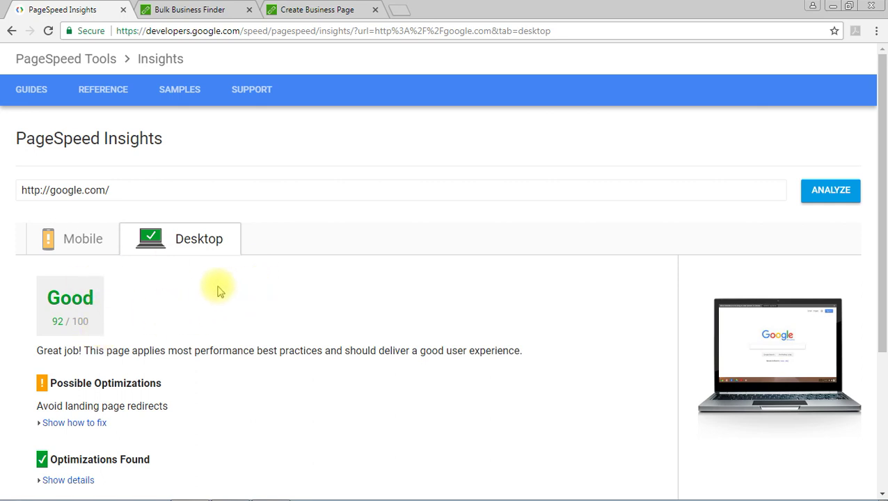
click(80, 238)
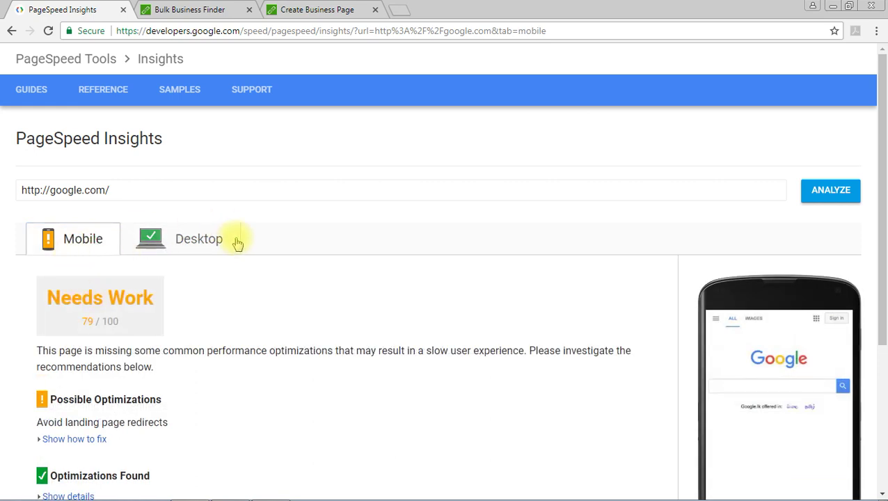
click(200, 245)
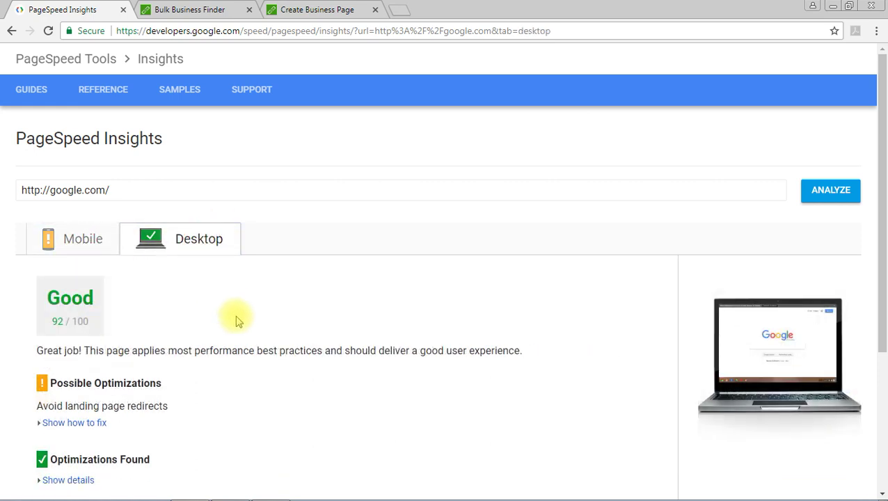
scroll(237, 320, down, 1)
scroll(237, 320, up, 1)
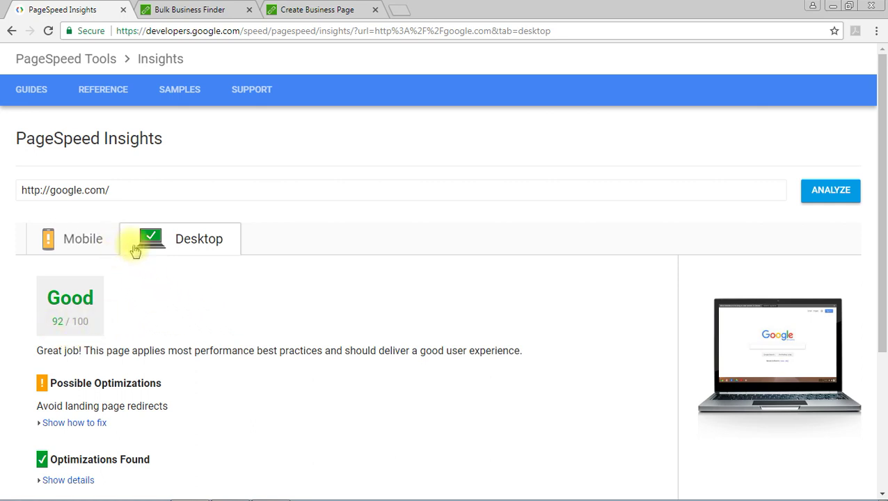
click(128, 190)
drag(110, 190, 49, 191)
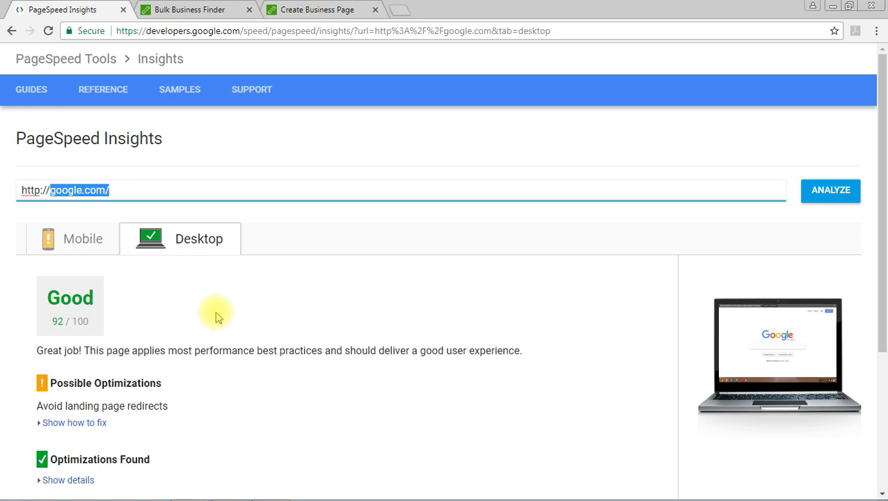
text(bu.lk)
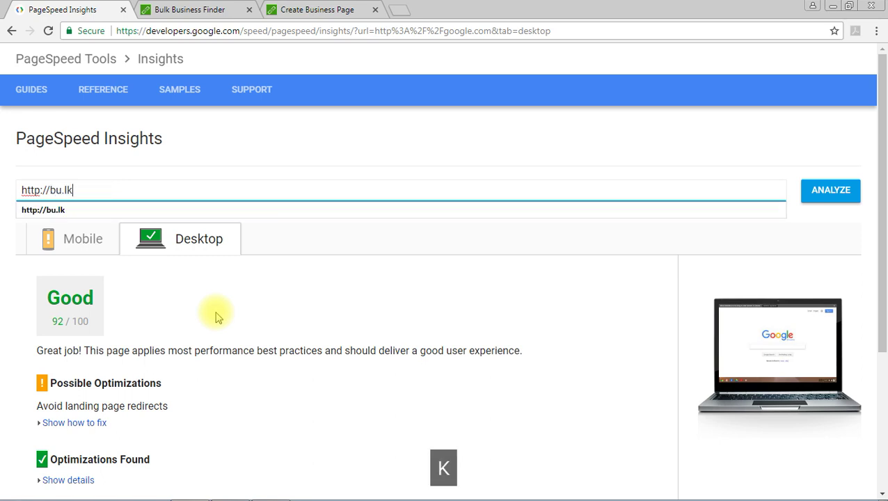
key(Return)
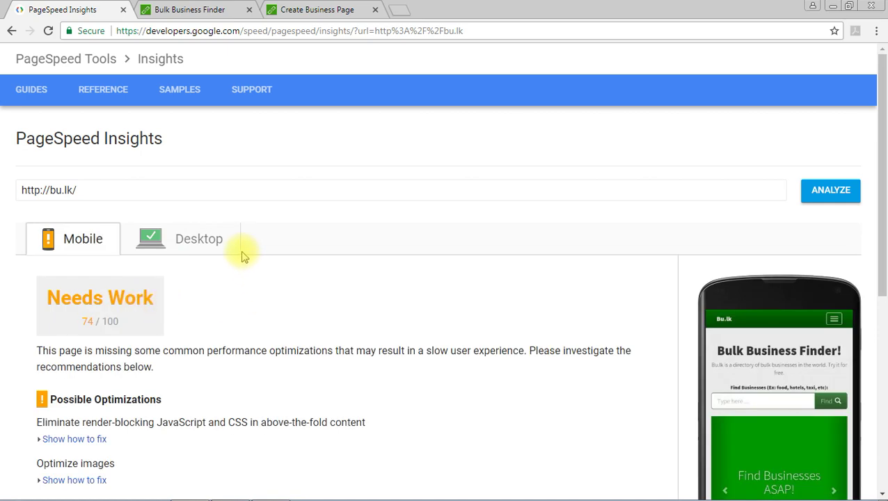
click(209, 238)
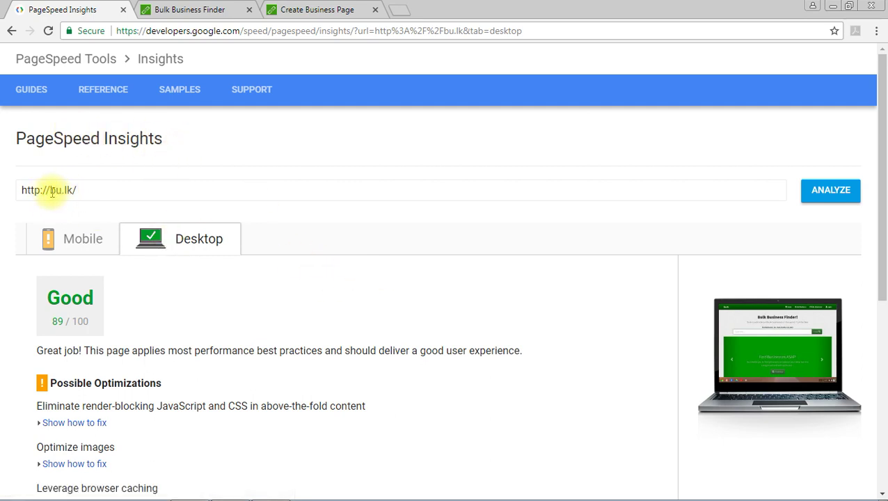
drag(52, 193, 115, 192)
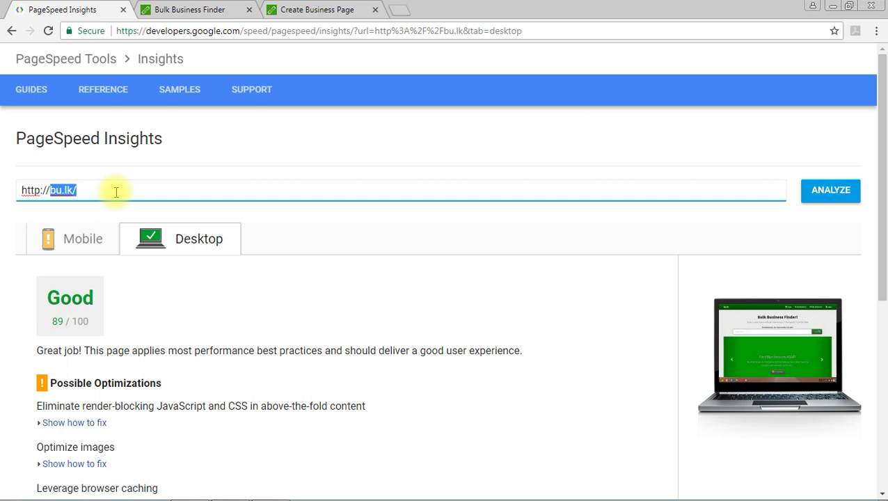
text(rodee)
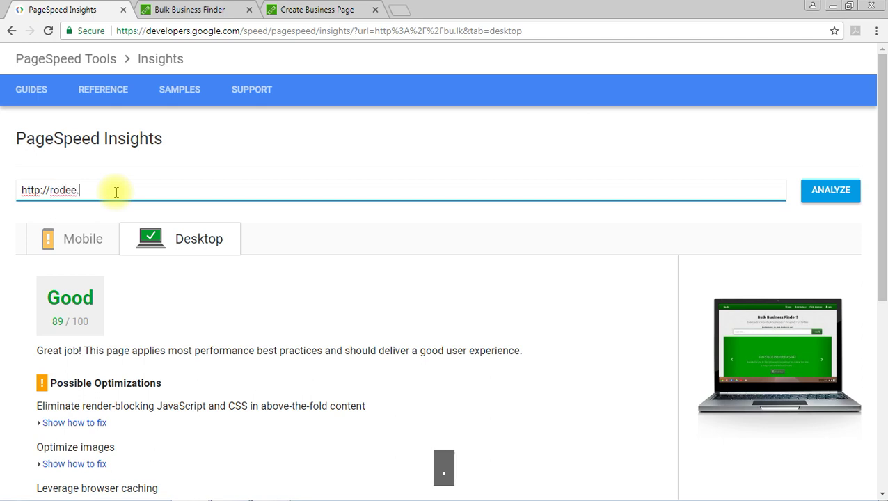
key(Return)
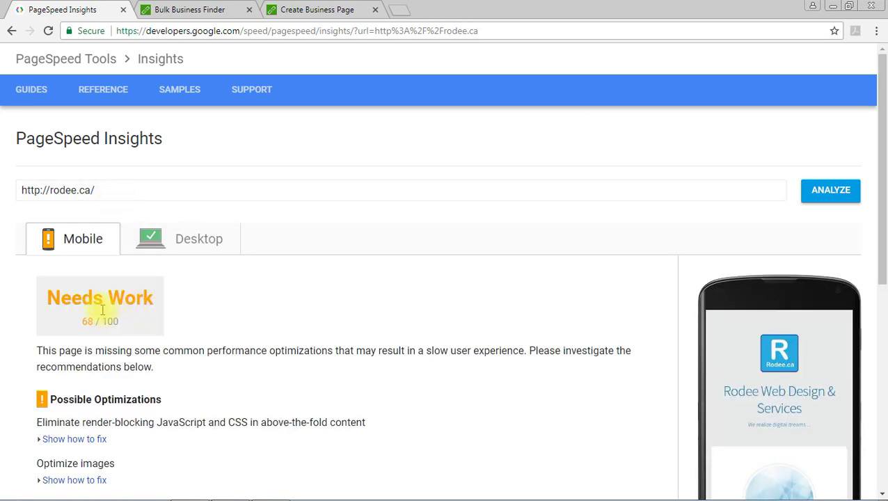
click(168, 237)
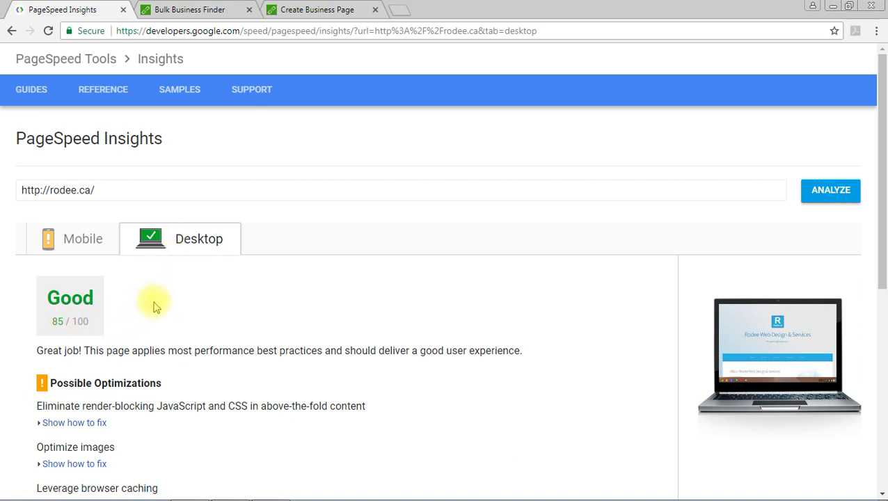
click(109, 246)
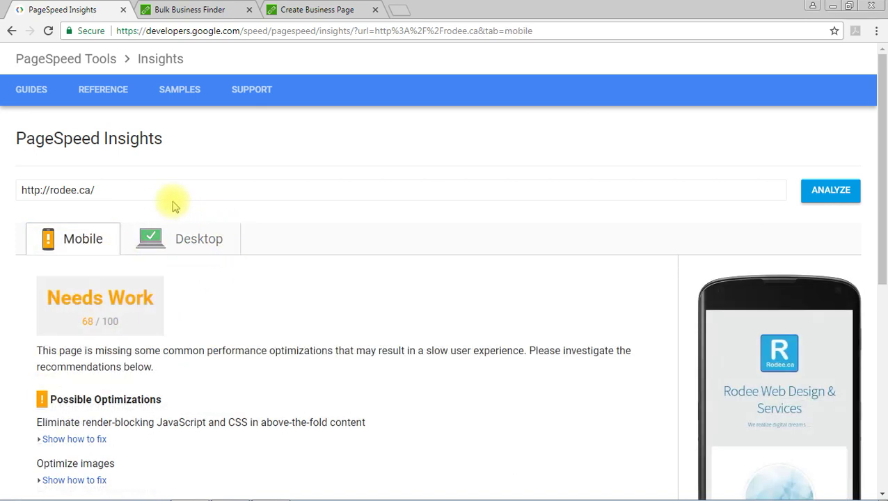
click(102, 189)
drag(101, 189, 56, 189)
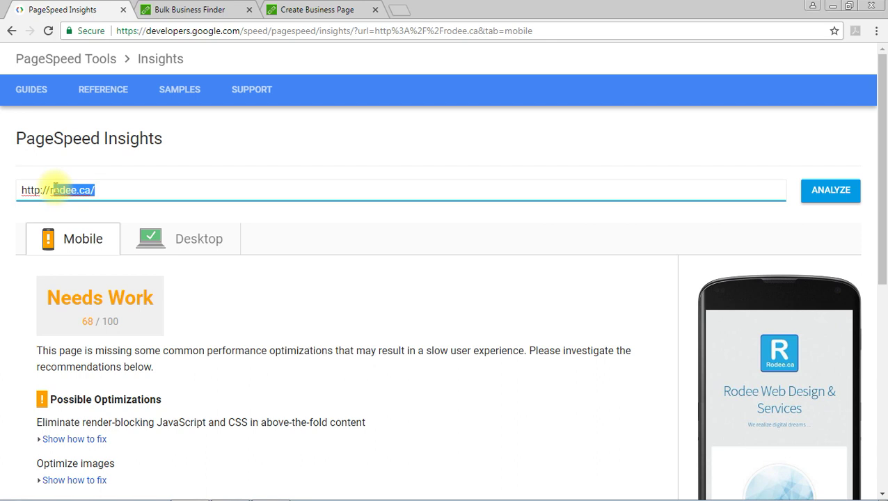
scroll(249, 275, down, 2)
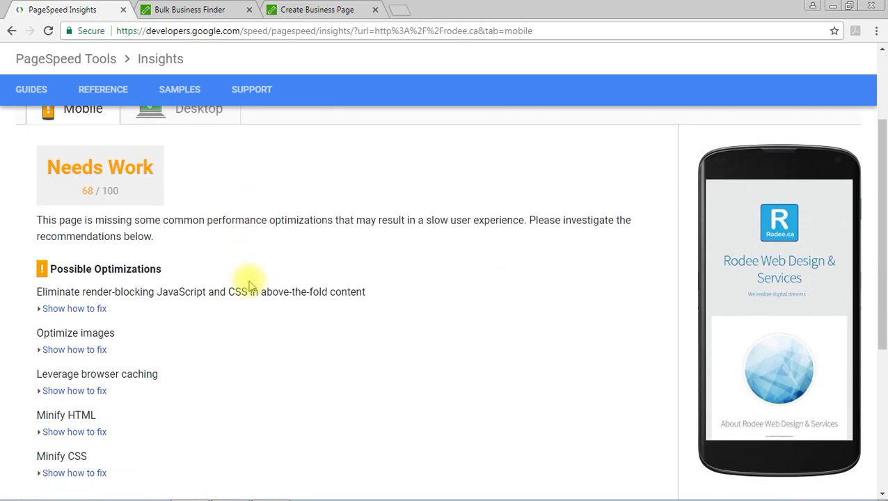
scroll(202, 278, up, 2)
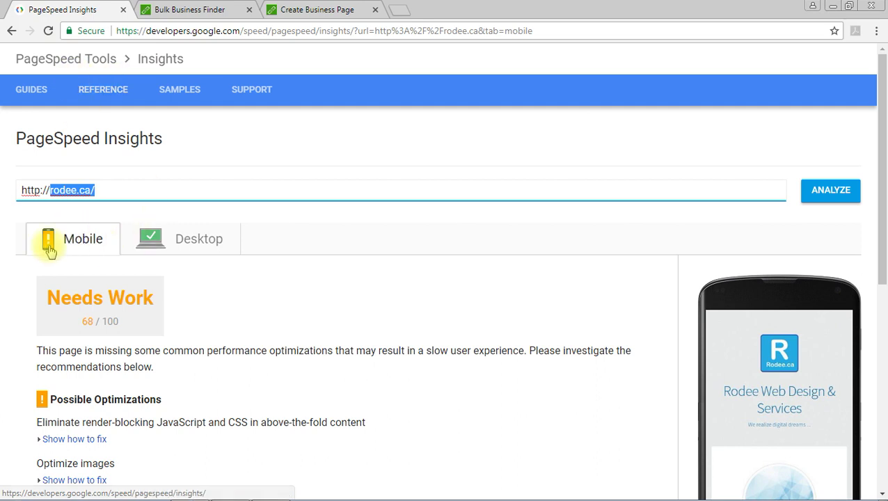
scroll(236, 297, down, 1)
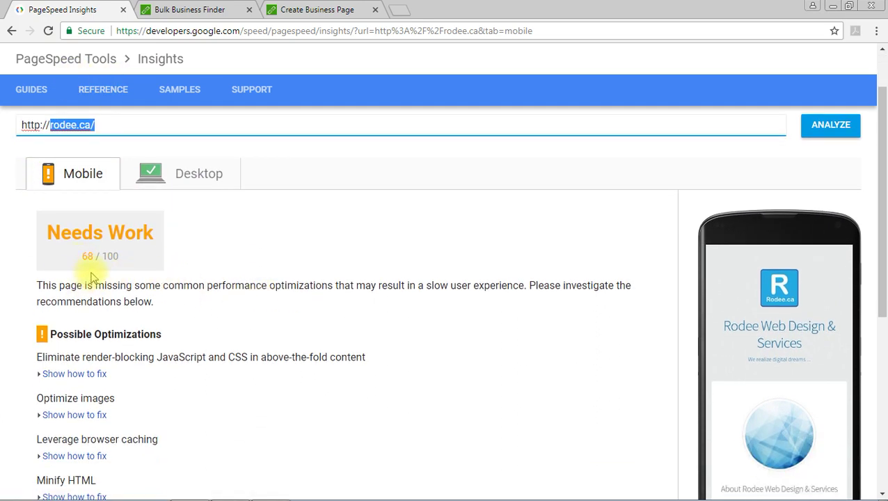
scroll(256, 300, up, 1)
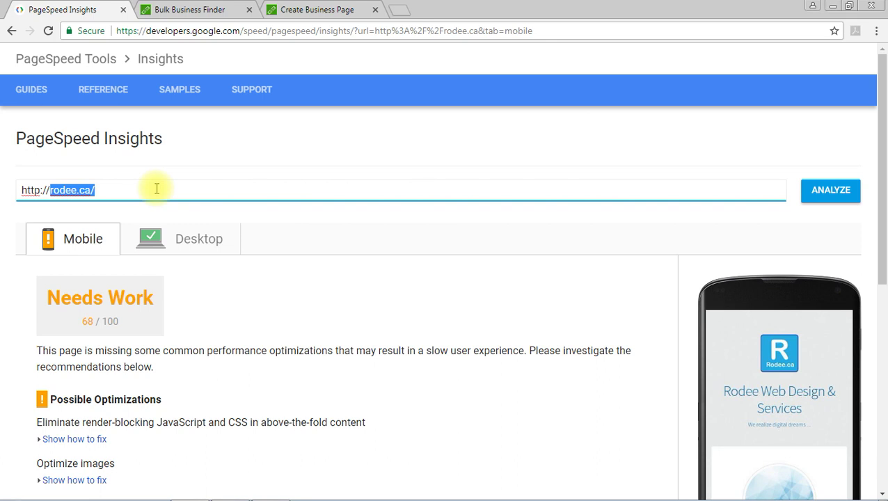
text(yahoo.c)
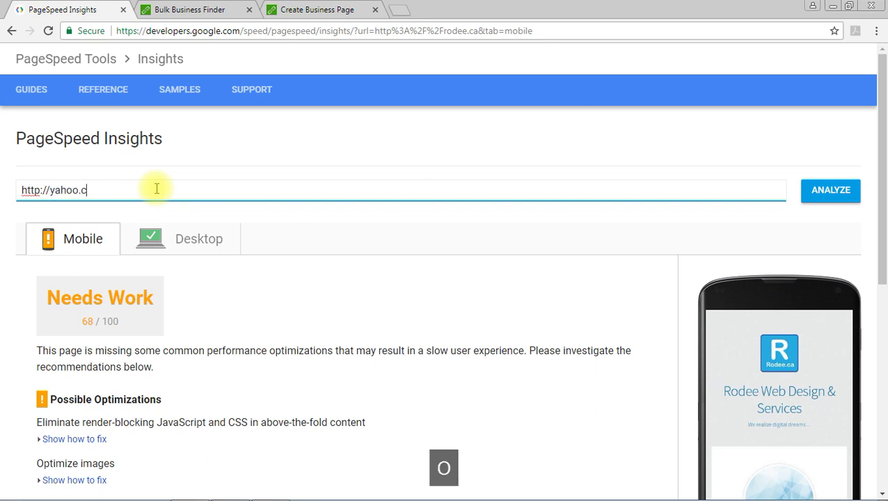
key(Return)
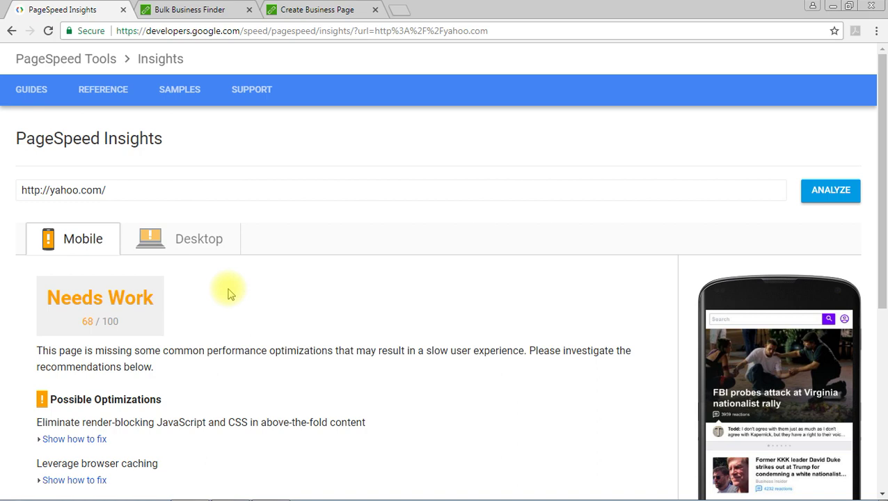
- Compare the desktop and mobile reports for yahoo.com, including possible optimizations, ending on the desktop report
click(168, 251)
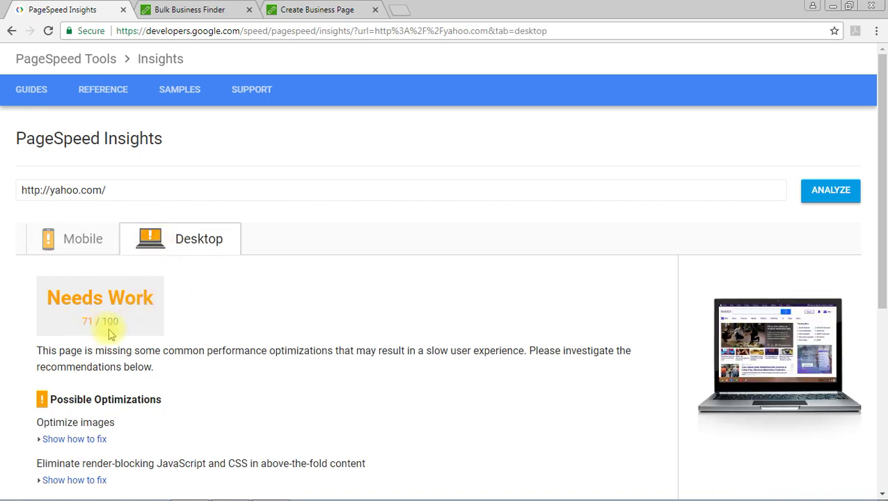
scroll(218, 312, down, 2)
scroll(218, 312, down, 2)
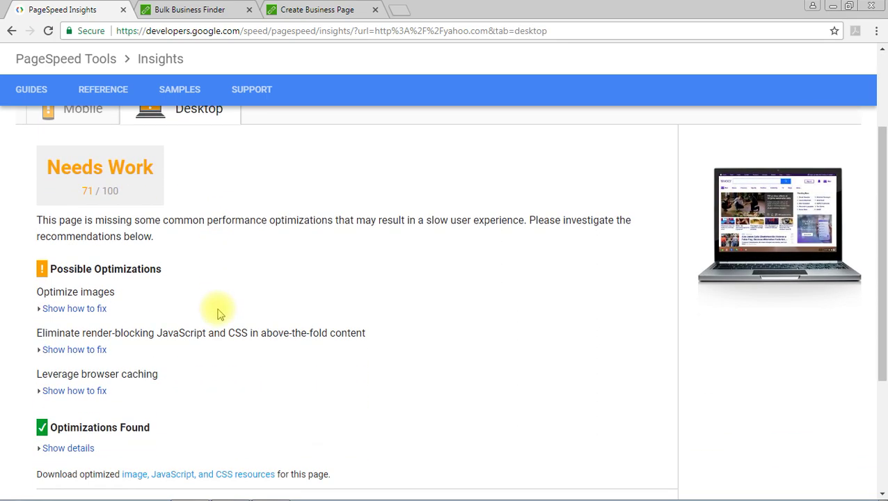
scroll(218, 311, up, 4)
click(78, 248)
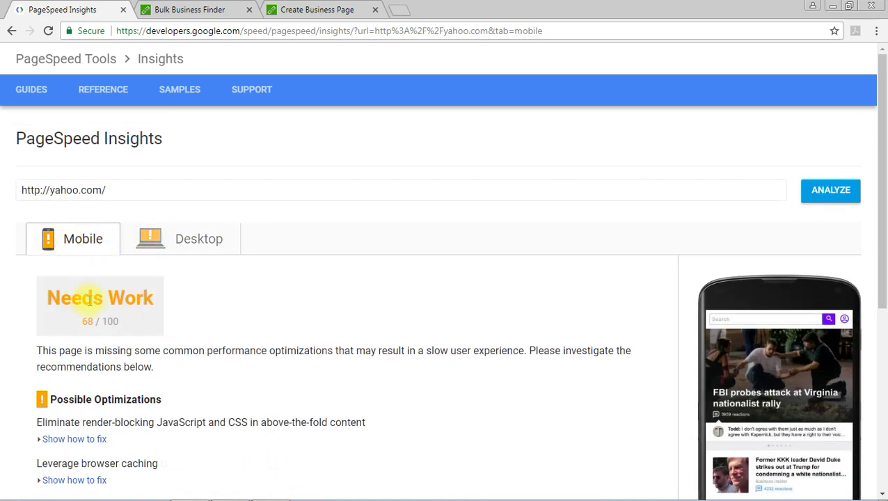
scroll(187, 307, down, 2)
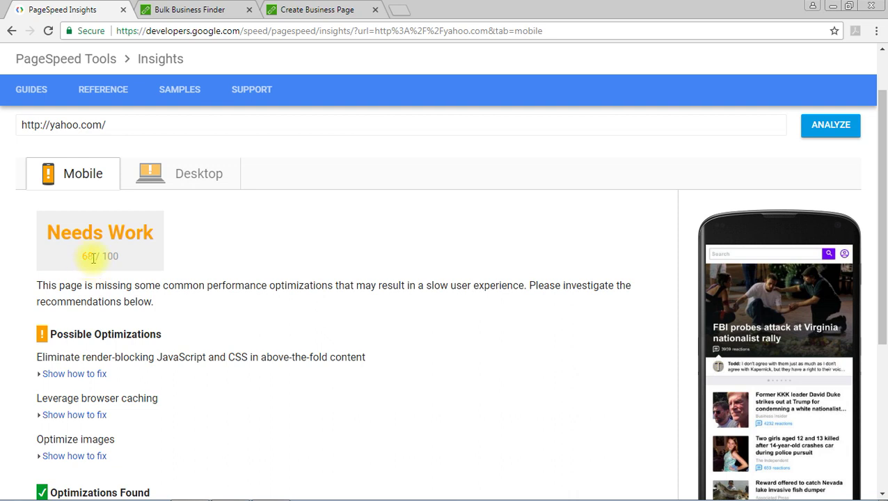
click(182, 185)
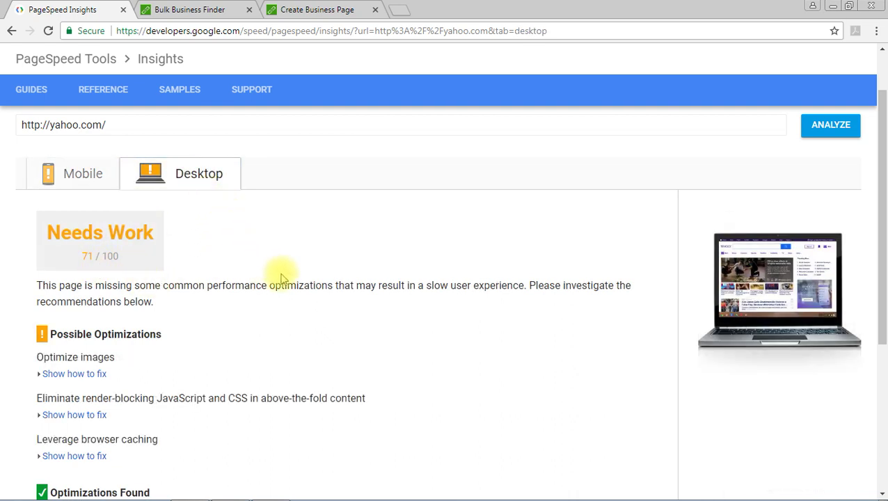
- Expand the fix details for Optimize images in the yahoo.com desktop report and examine the list of compressible images
scroll(282, 278, down, 1)
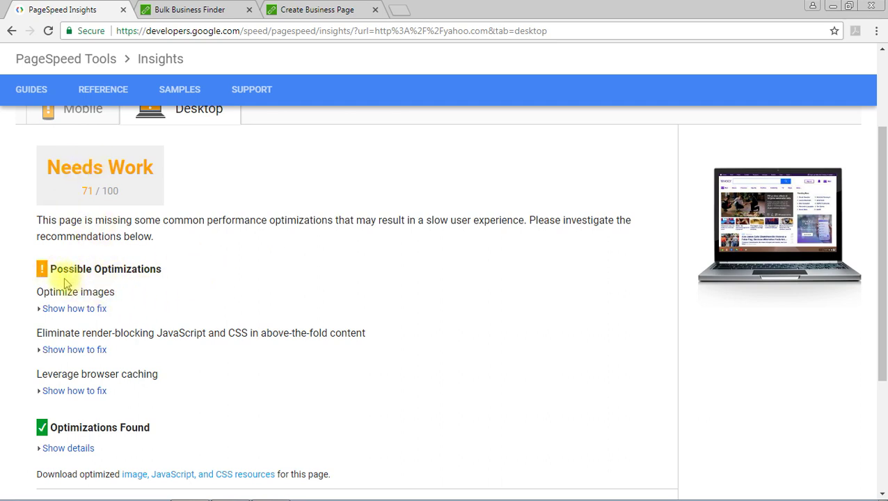
scroll(118, 285, down, 1)
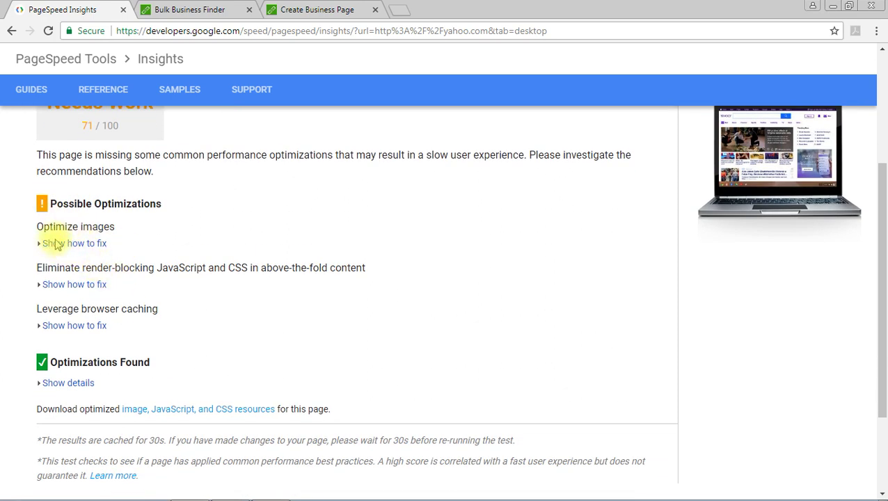
click(81, 245)
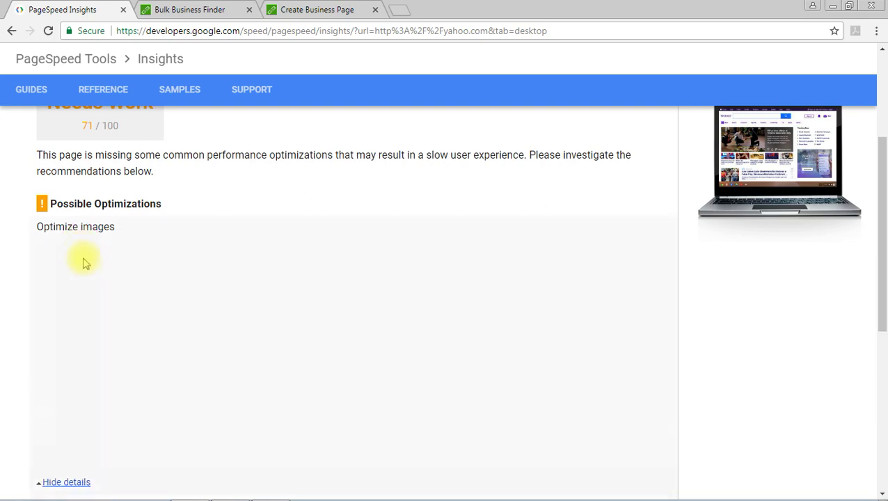
scroll(82, 275, down, 3)
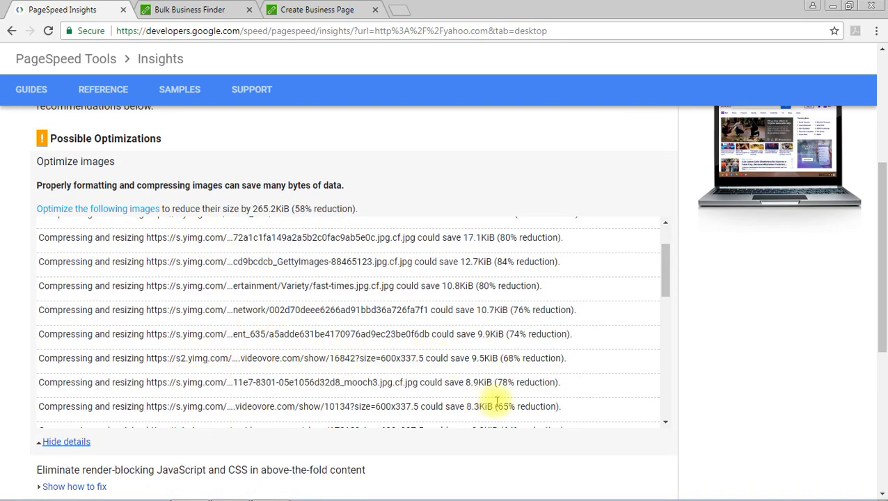
scroll(498, 382, down, 4)
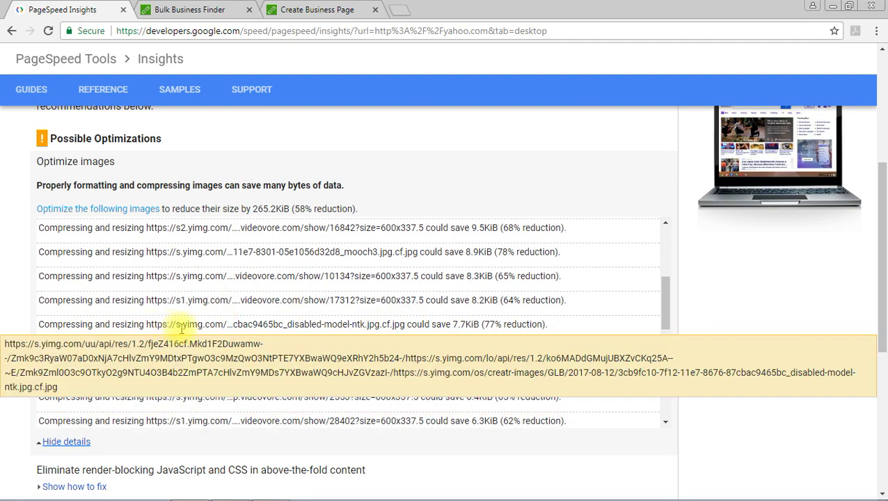
scroll(426, 325, up, 3)
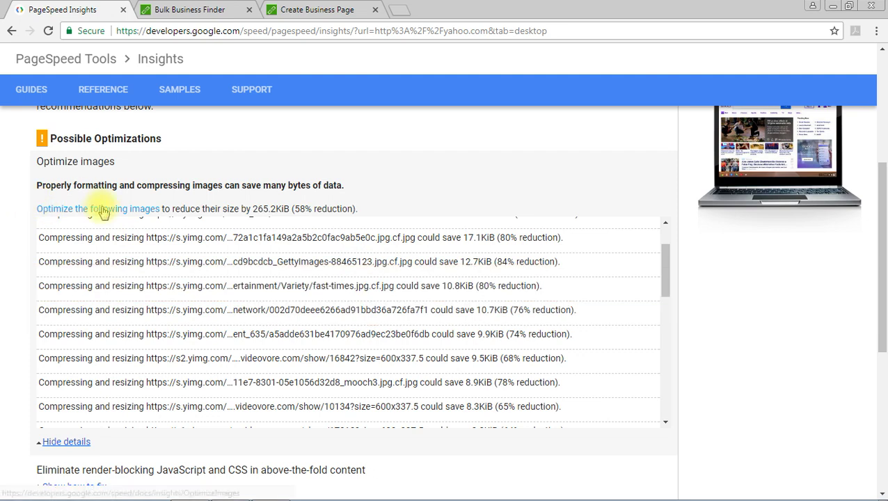
- Consult the guide on optimizing images, return to the yahoo.com report, and collapse the Optimize images details
click(101, 209)
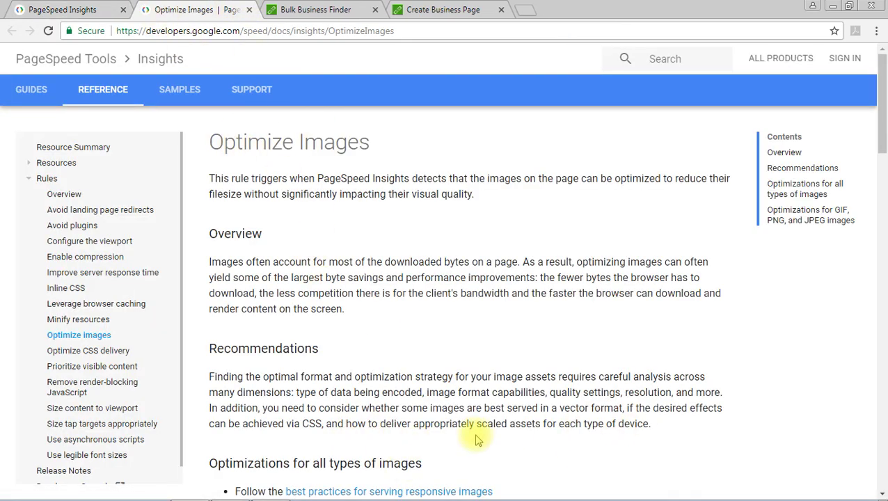
click(249, 9)
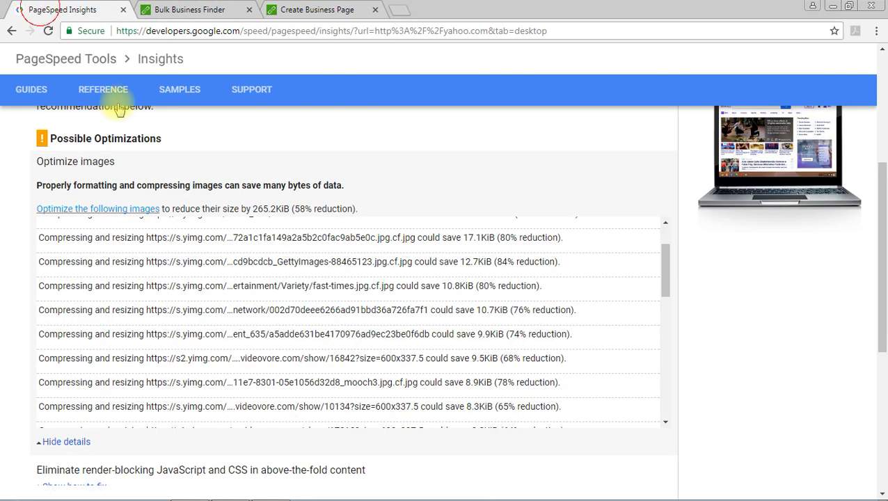
click(64, 442)
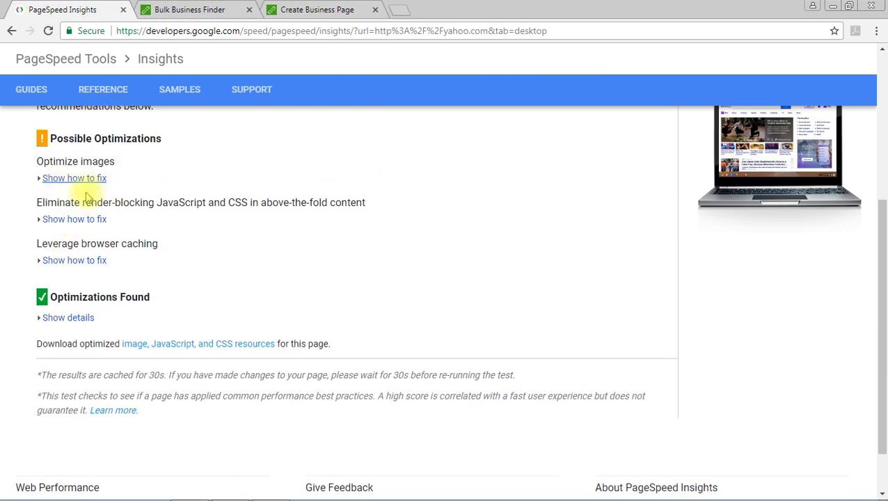
- Expand the fix details for render-blocking JavaScript and CSS and for Leverage browser caching, and examine the listed resources
scroll(93, 201, up, 1)
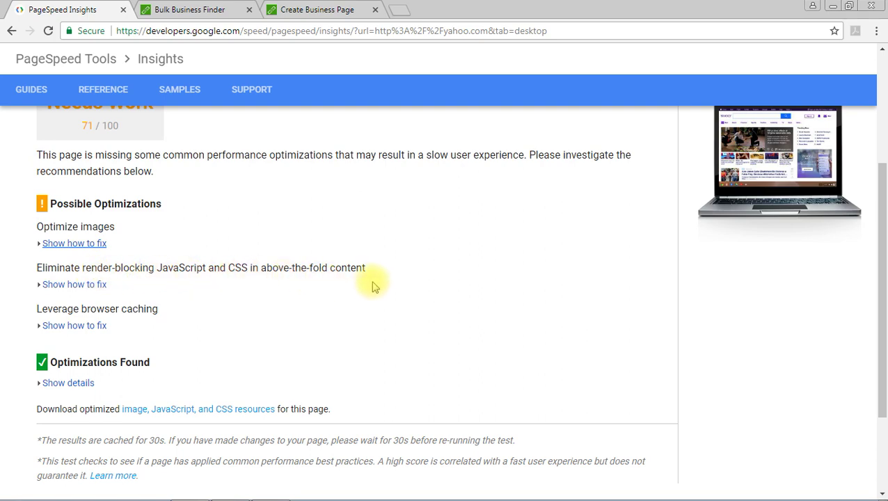
click(95, 284)
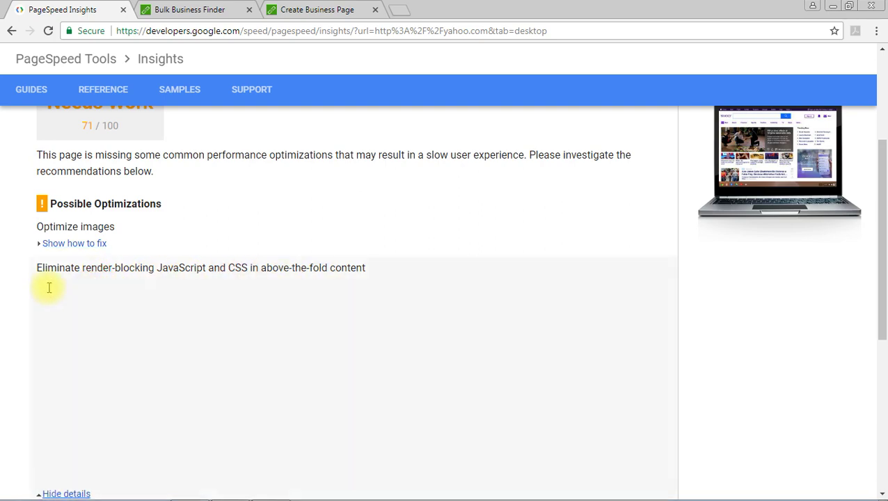
scroll(45, 291, down, 1)
scroll(111, 345, down, 3)
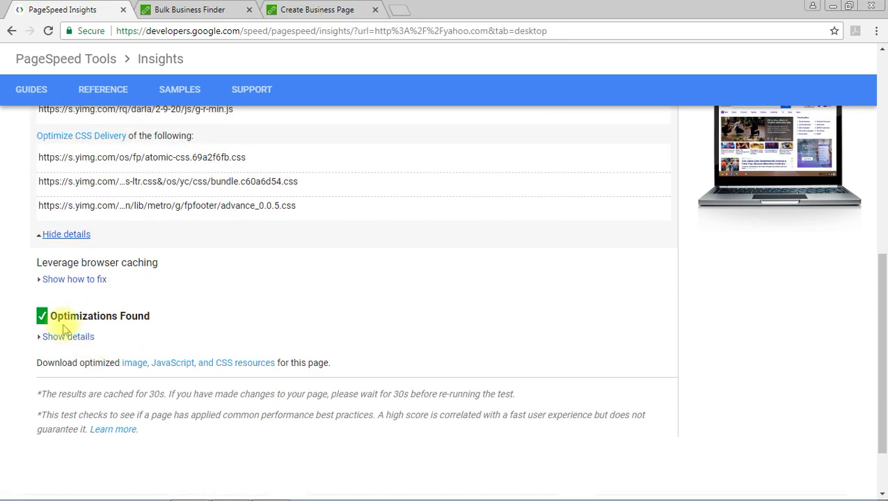
click(80, 281)
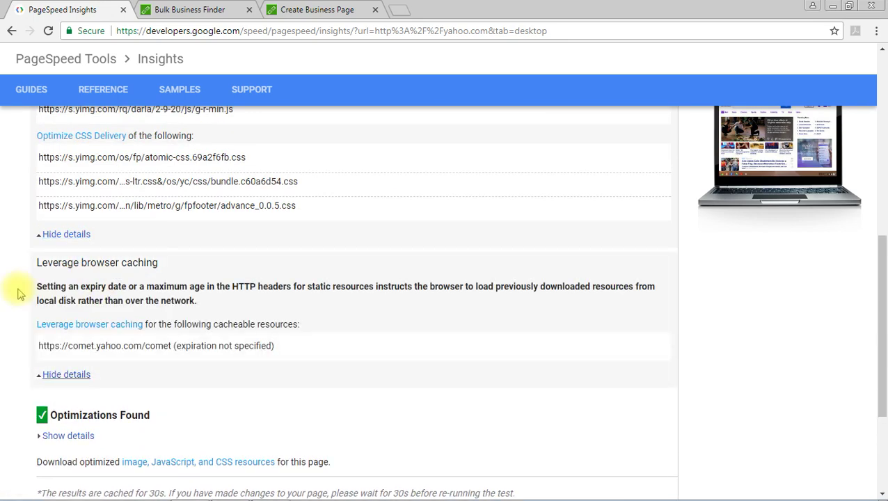
scroll(76, 224, down, 2)
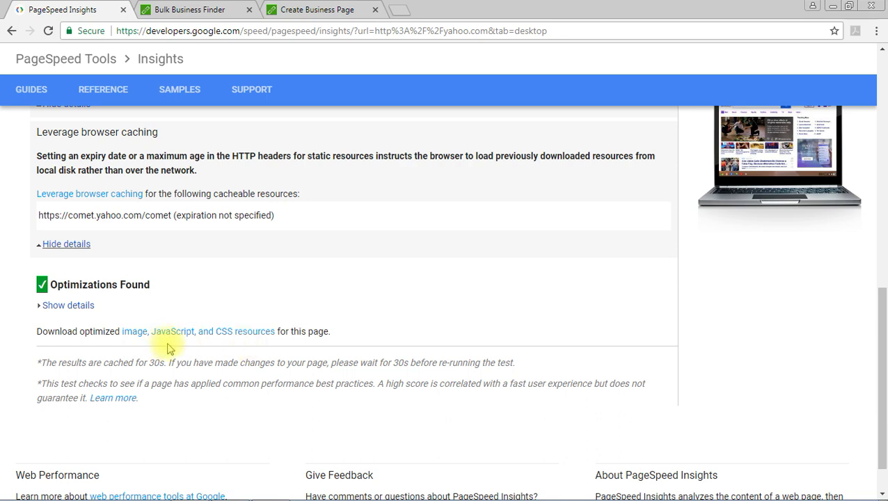
- Review the yahoo.com desktop report again, and collapse the render-blocking and browser caching details
scroll(411, 320, up, 15)
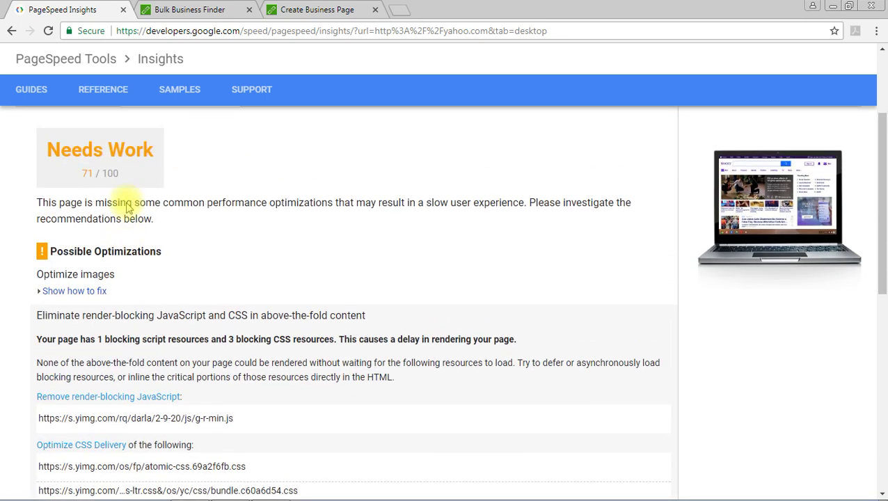
scroll(157, 187, up, 1)
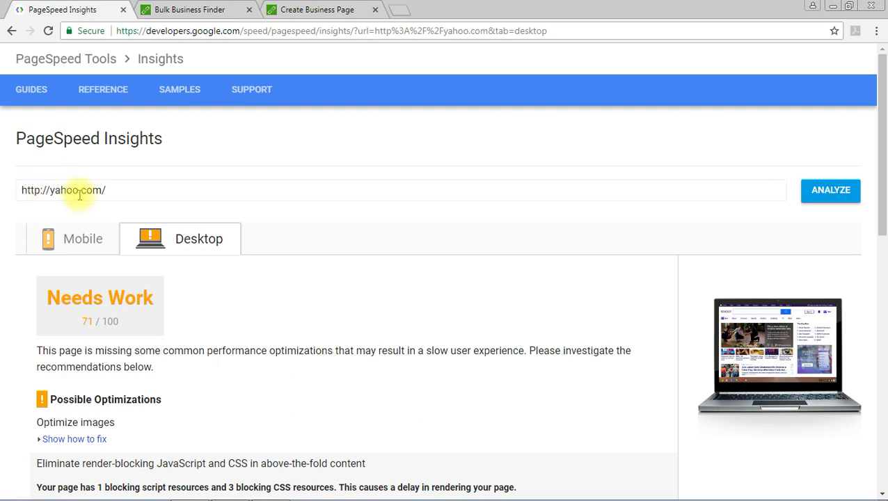
scroll(400, 233, down, 8)
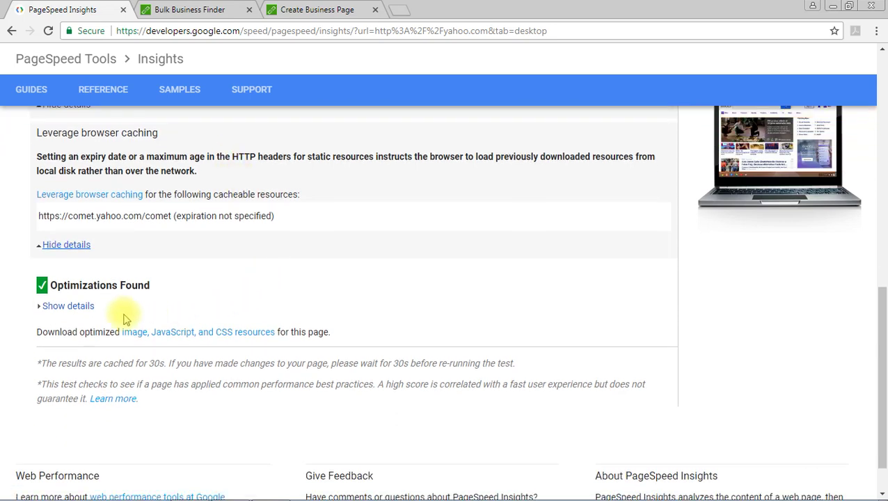
scroll(206, 313, up, 5)
scroll(206, 317, up, 2)
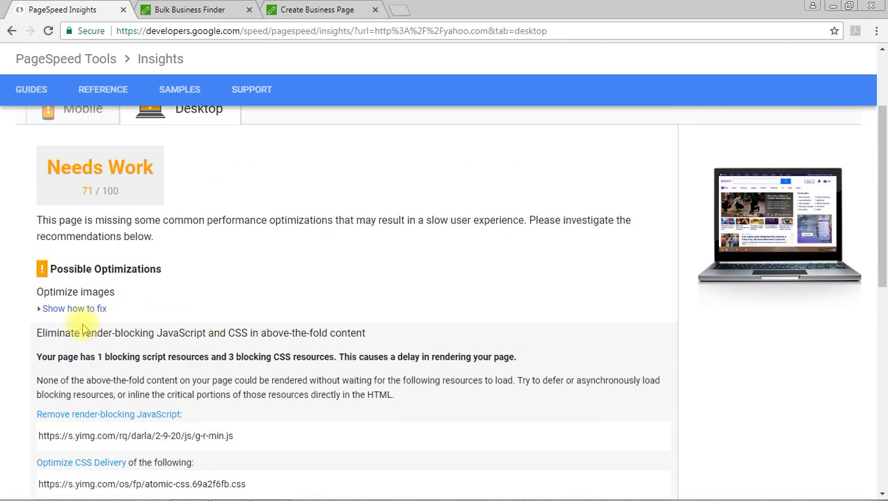
scroll(85, 348, down, 2)
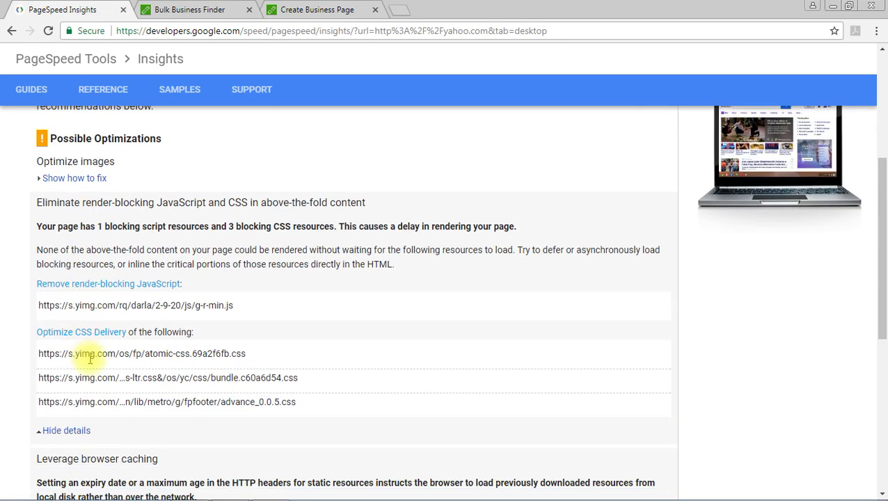
click(69, 430)
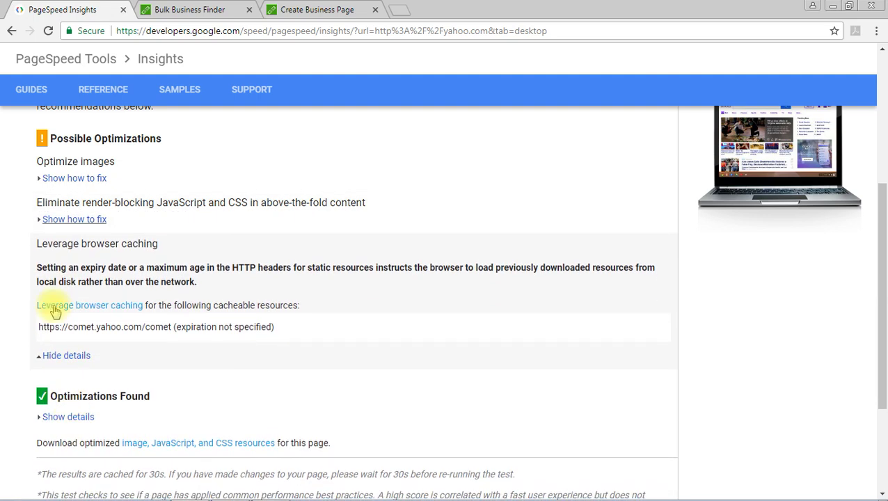
click(67, 356)
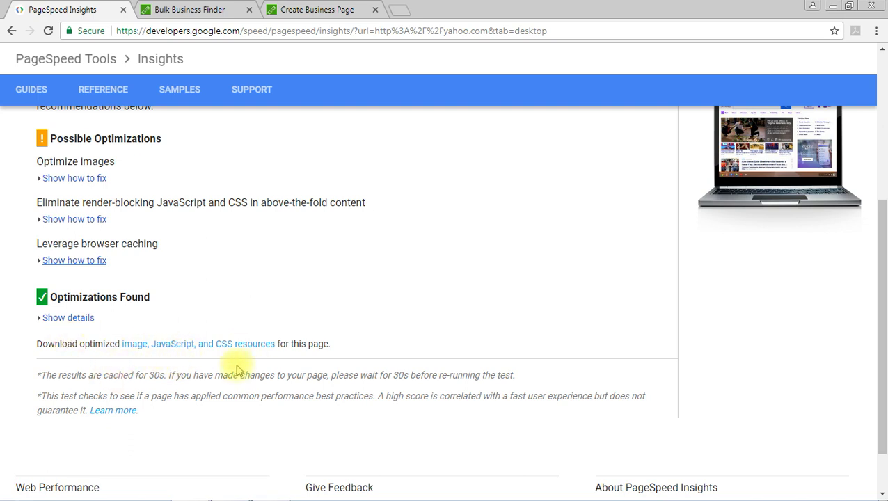
- Examine the yahoo.com desktop score, the possible optimizations and the page preview in the collapsed report
scroll(409, 327, up, 1)
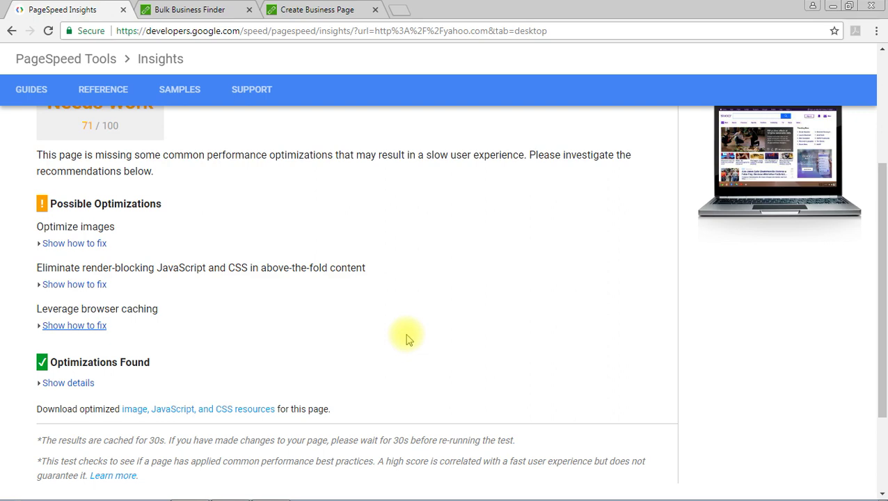
scroll(410, 339, up, 4)
scroll(411, 340, down, 2)
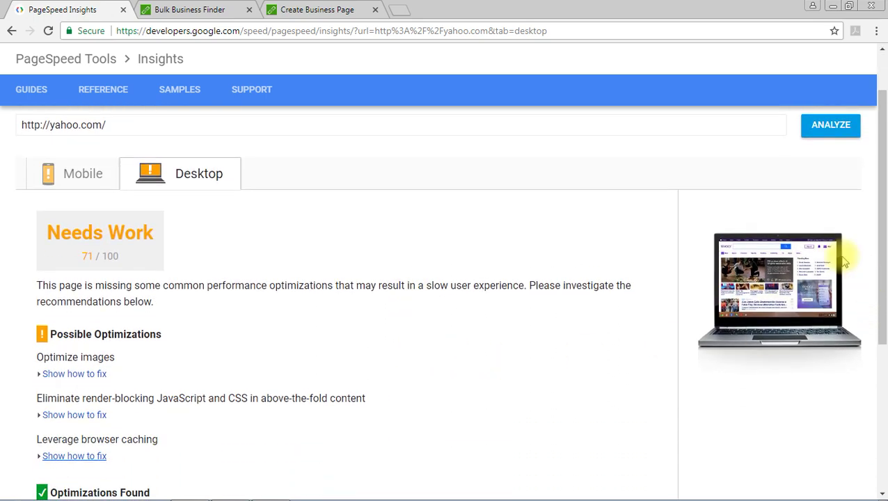
scroll(408, 290, down, 3)
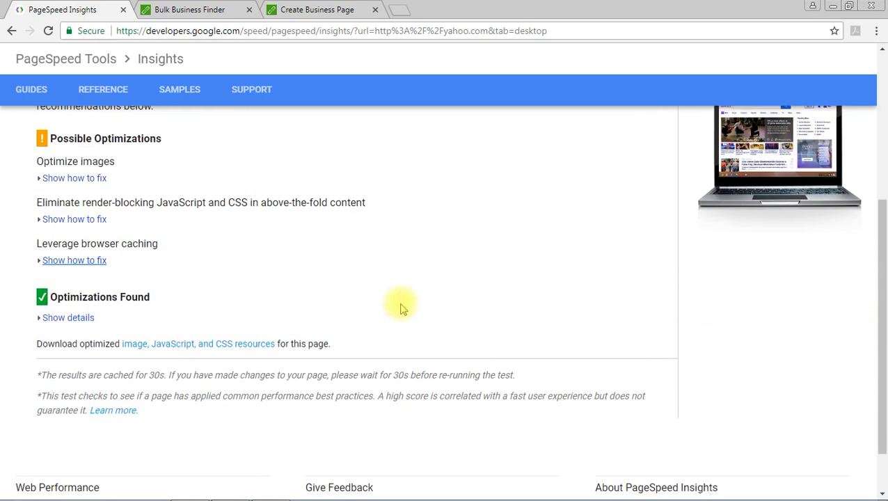
scroll(400, 309, up, 4)
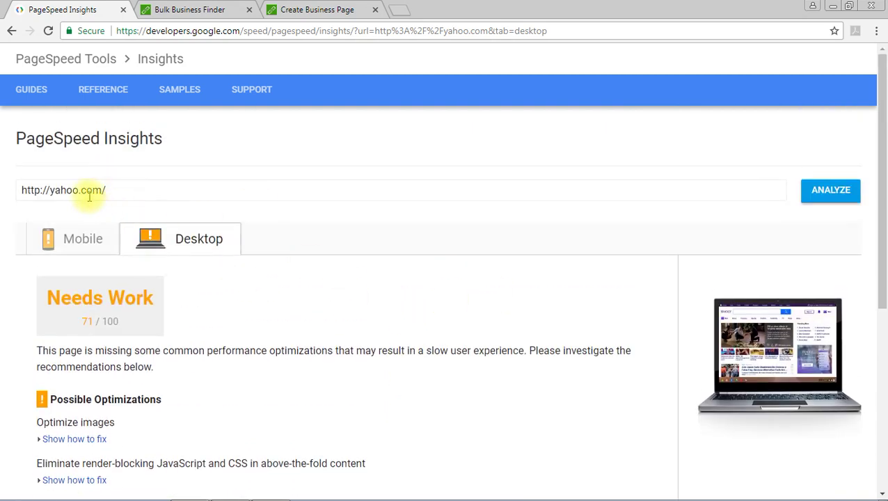
scroll(327, 293, down, 4)
scroll(565, 254, up, 3)
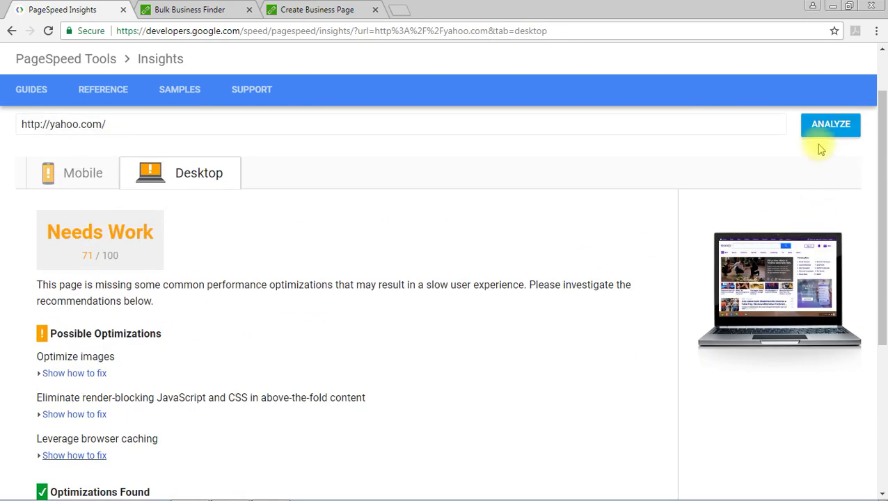
scroll(550, 292, down, 3)
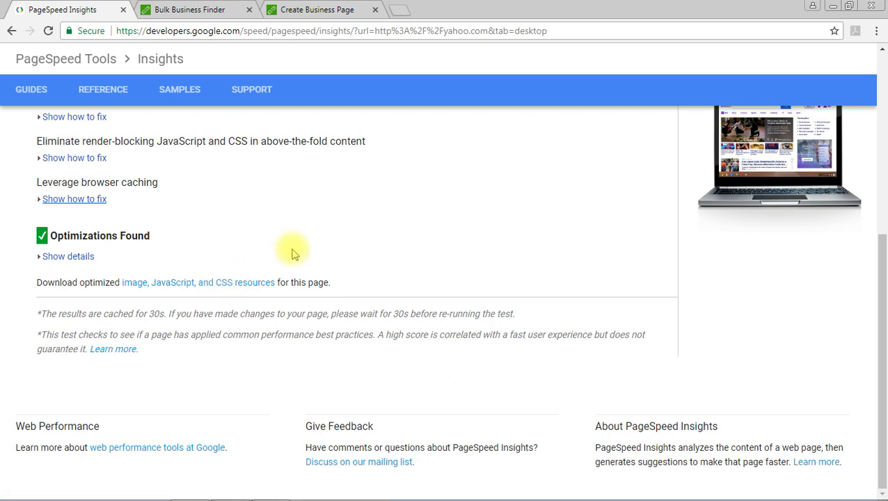
scroll(426, 337, up, 3)
scroll(426, 337, up, 2)
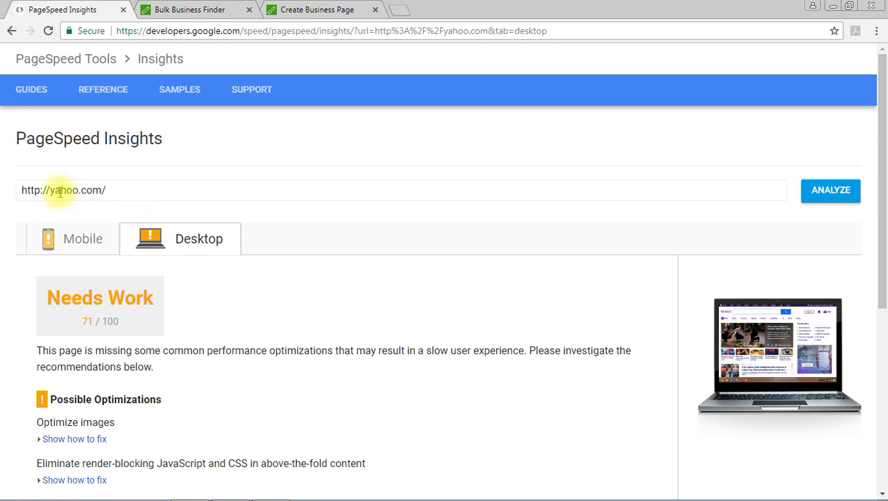
- Replace yahoo.com in the address with bu.lk and analyze that site
drag(48, 189, 172, 201)
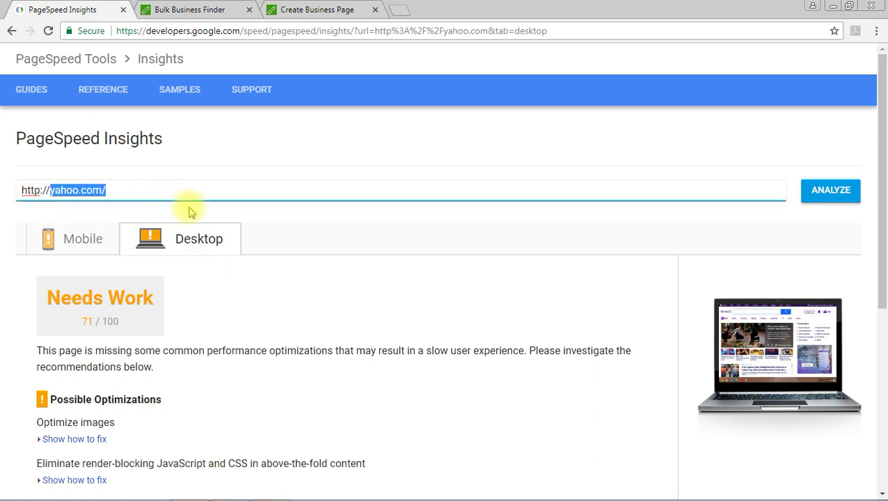
text(bu.lk)
key(Return)
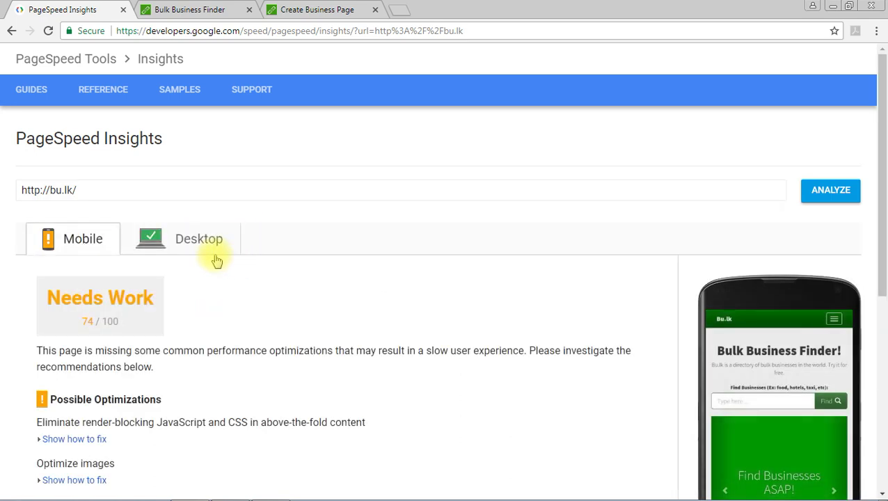
- Compare the desktop and mobile reports for bu.lk, and look over the desktop score and possible optimizations
click(168, 236)
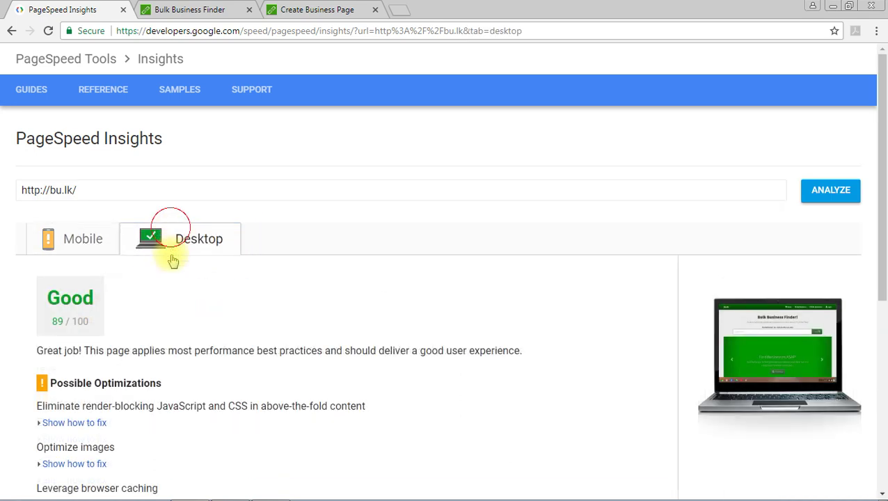
click(96, 249)
click(151, 238)
scroll(729, 296, down, 3)
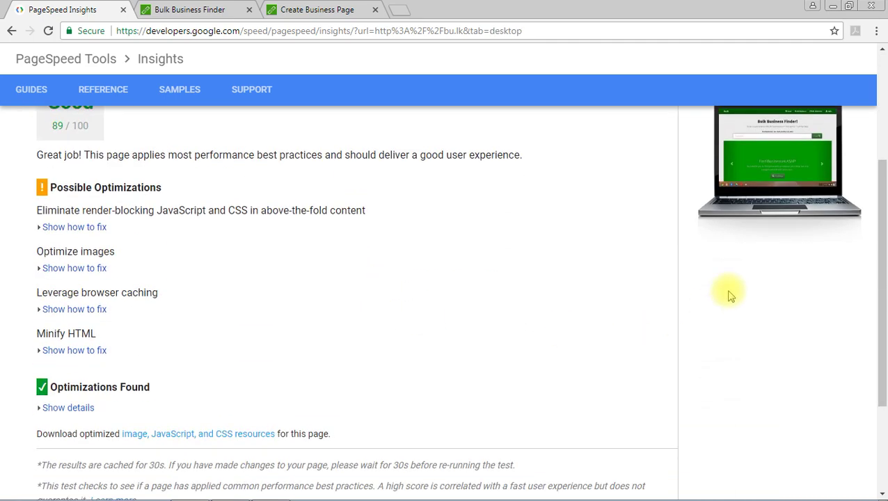
scroll(729, 296, up, 2)
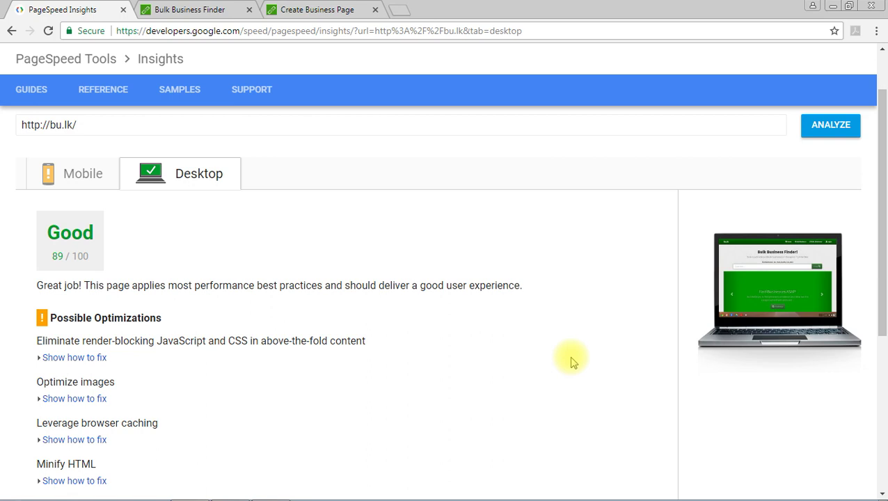
scroll(570, 361, up, 1)
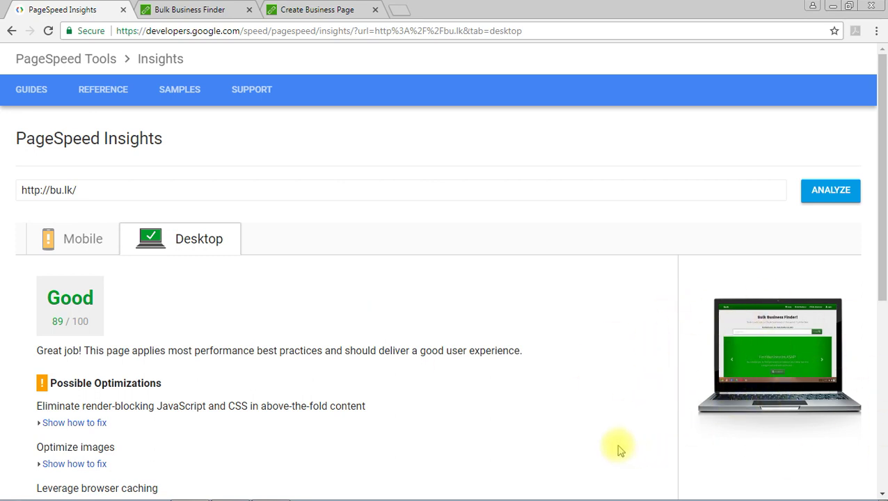
- Switch to the Bulk Business Finder site, look through its homepage business categories, and open the URL Shortener page
click(167, 9)
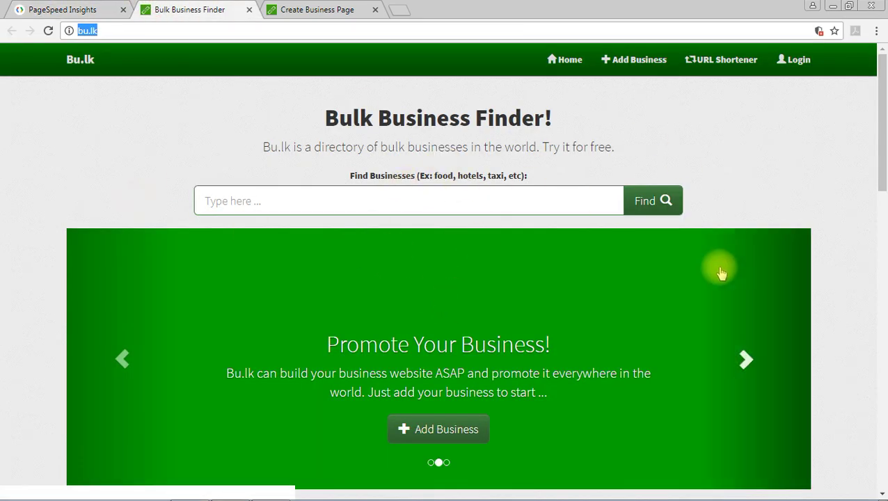
scroll(719, 269, down, 5)
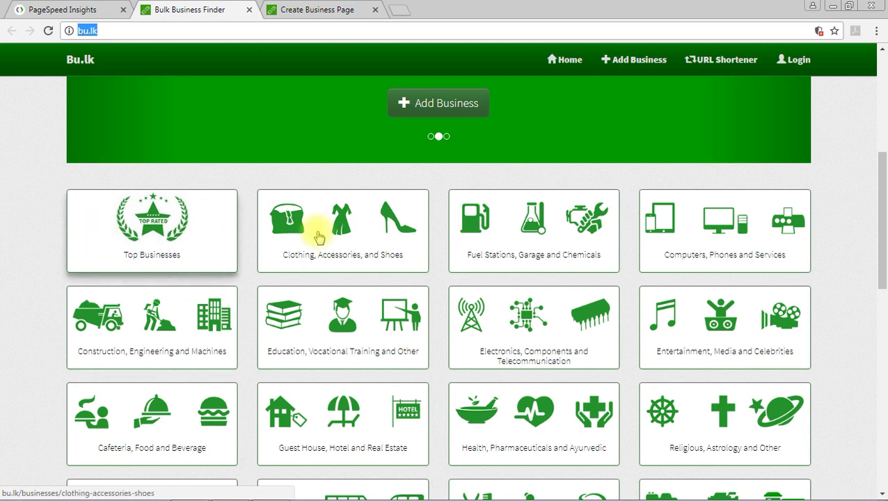
scroll(808, 253, down, 1)
scroll(498, 312, down, 4)
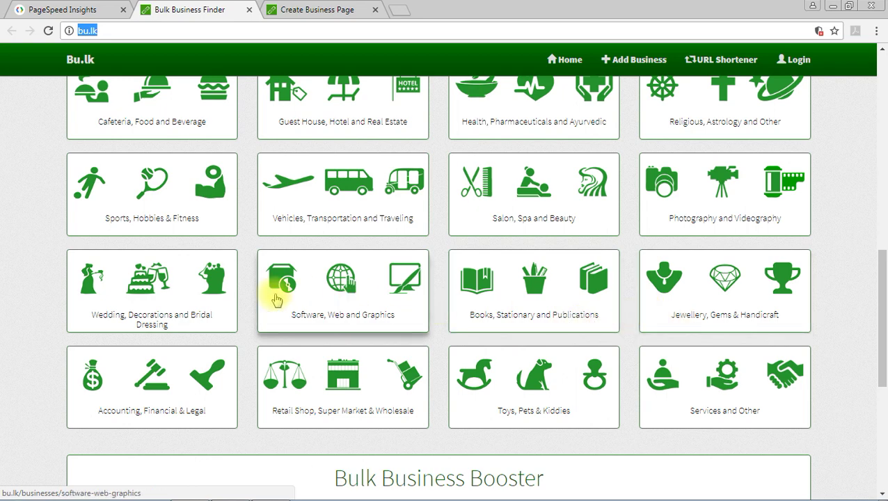
scroll(881, 341, up, 2)
scroll(880, 341, up, 2)
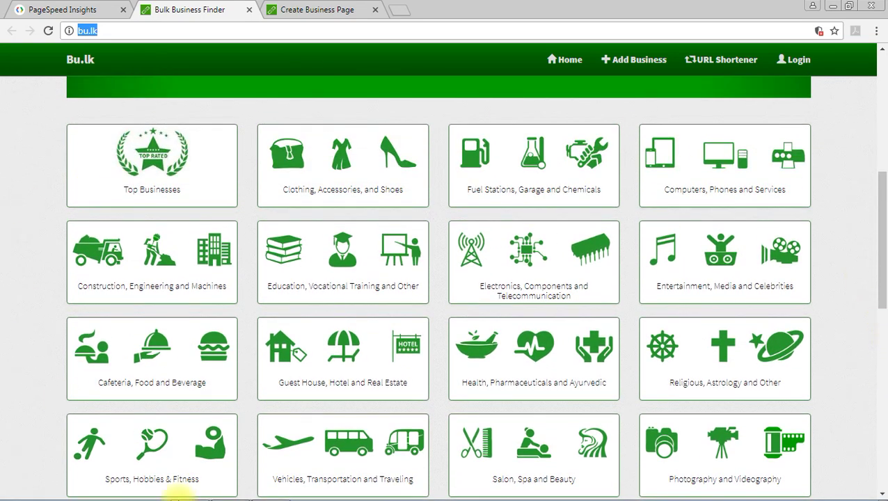
scroll(881, 279, up, 3)
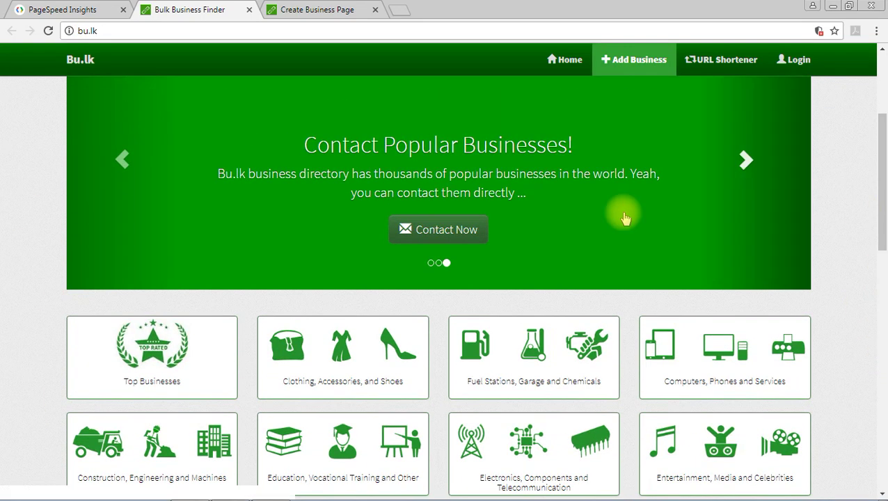
scroll(882, 229, up, 3)
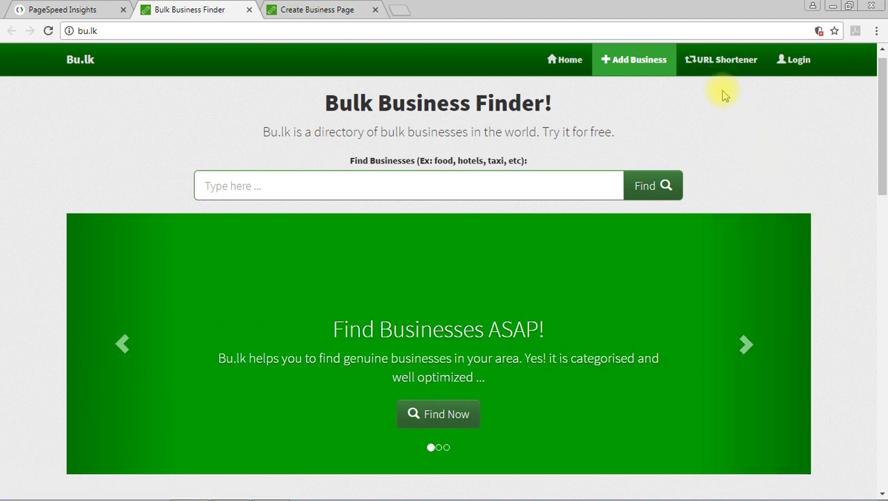
click(722, 59)
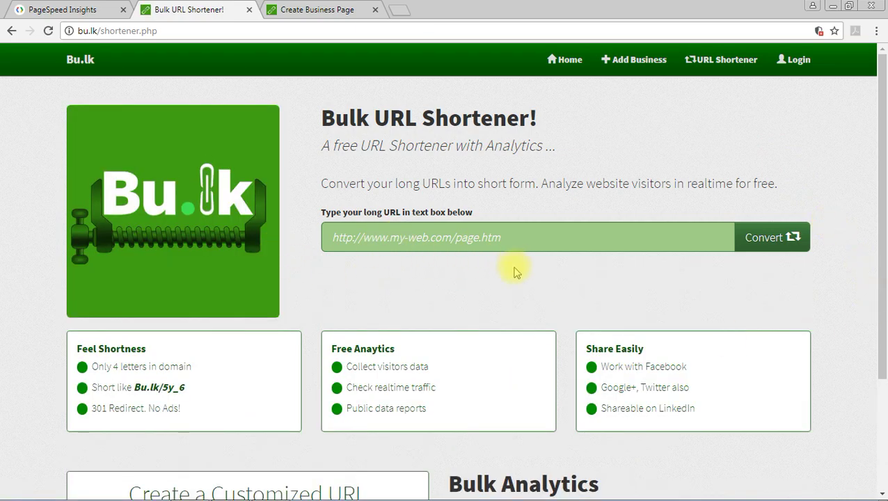
- Look over the URL Shortener page, including its feature boxes, the customized URL offer and the Bulk Analytics section
scroll(516, 273, down, 2)
scroll(347, 358, down, 1)
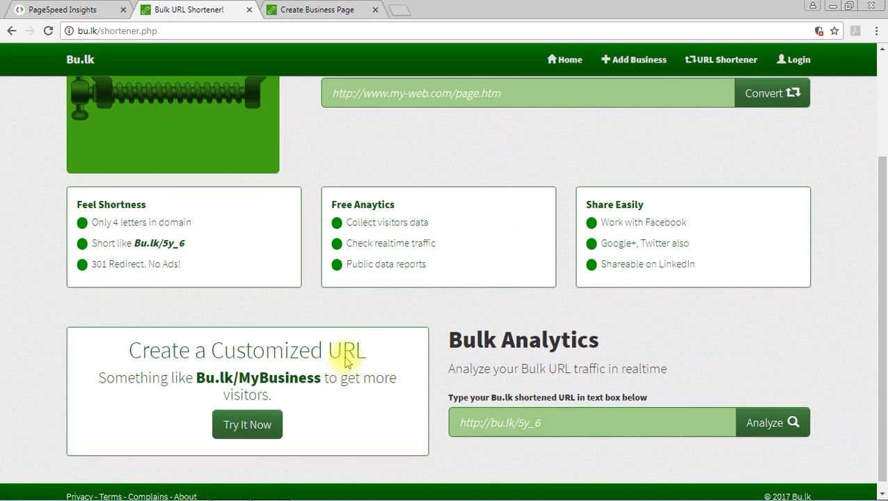
scroll(346, 357, up, 3)
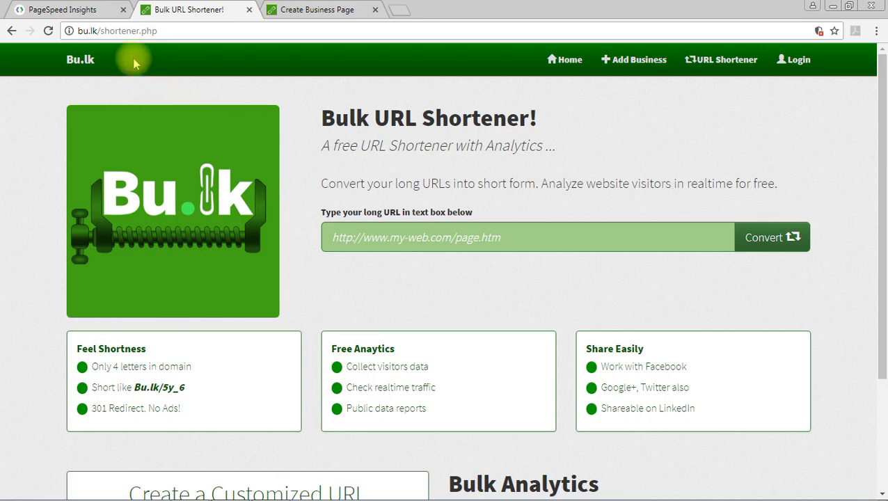
- Return to the PageSpeed Insights report for bu.lk and review its desktop score, possible optimizations and optimizations found
click(89, 12)
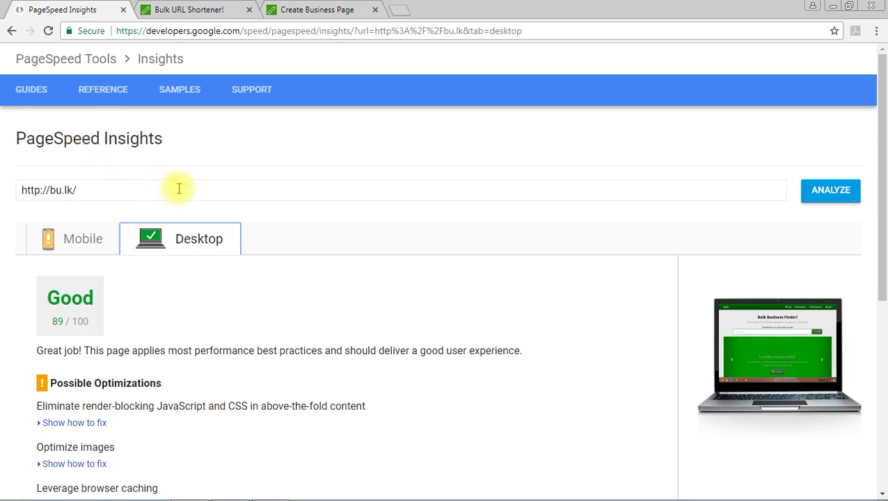
scroll(307, 276, down, 1)
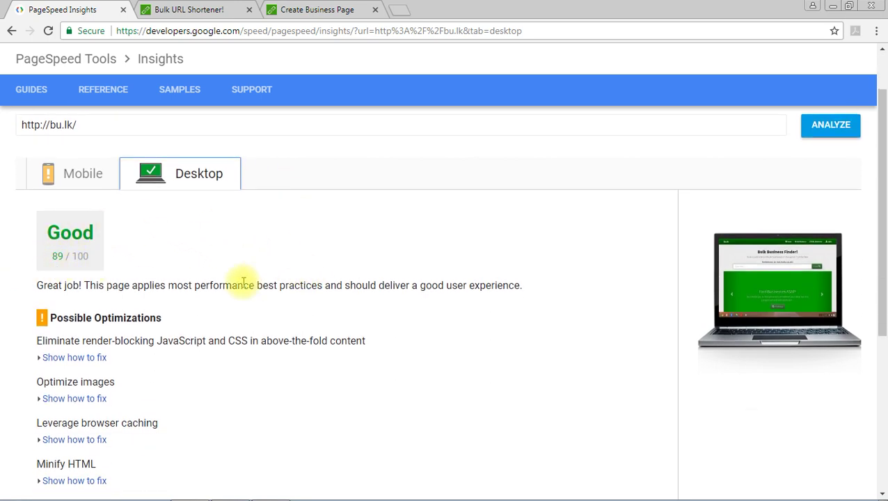
scroll(348, 291, up, 1)
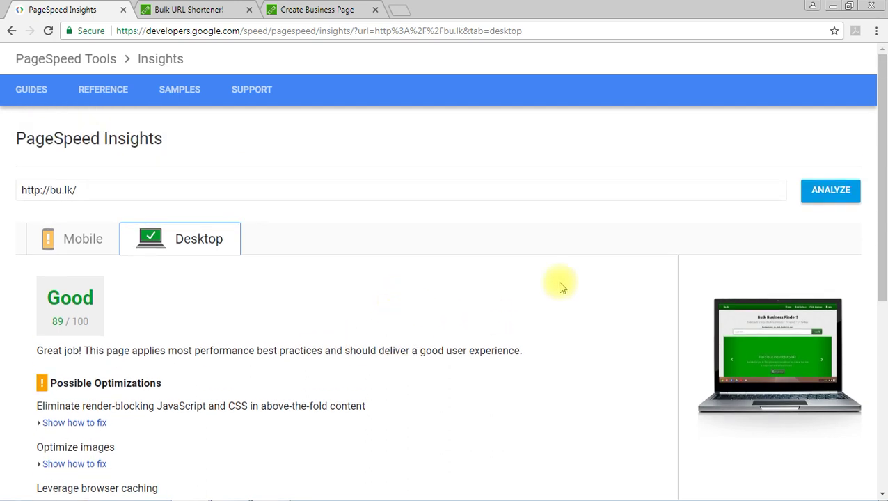
scroll(346, 287, down, 3)
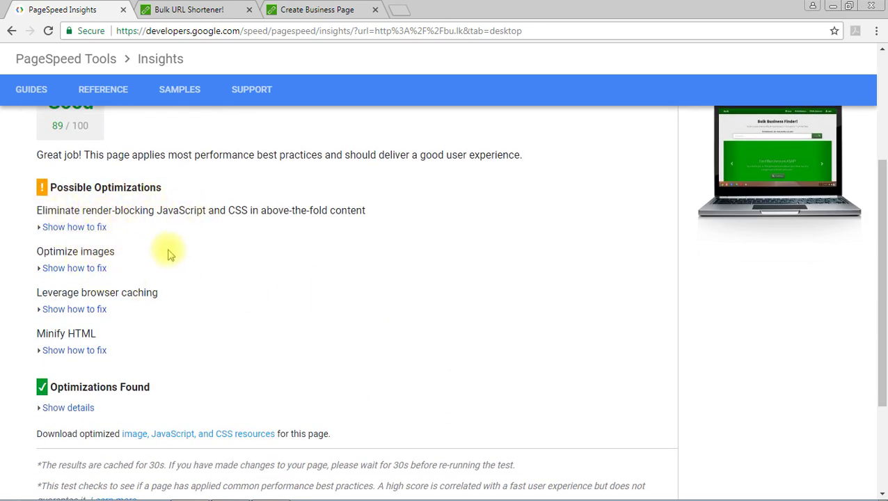
scroll(174, 254, down, 1)
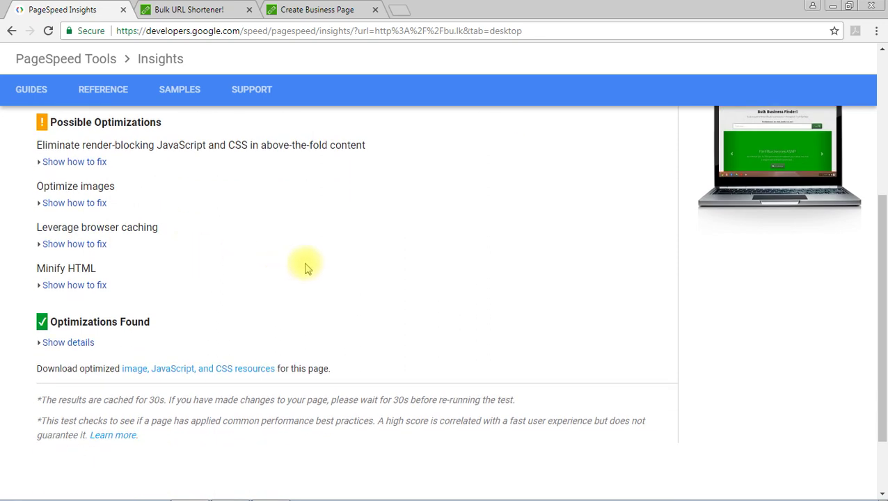
scroll(303, 264, down, 1)
scroll(334, 282, up, 5)
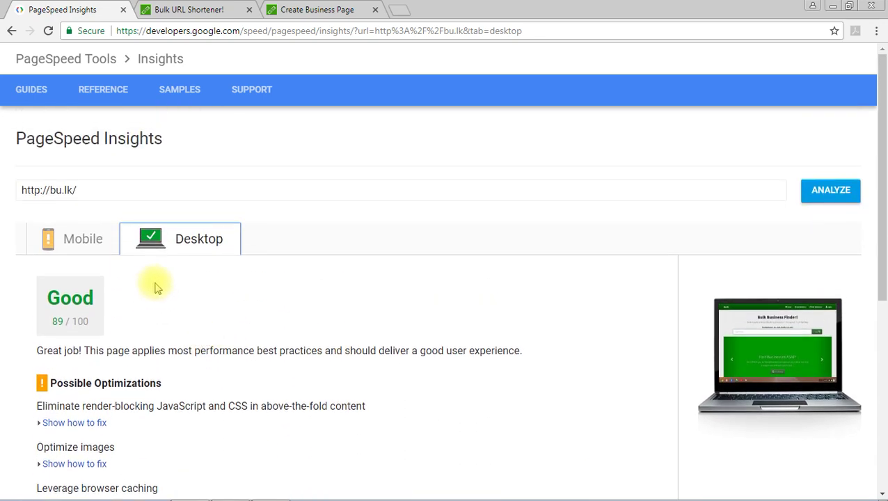